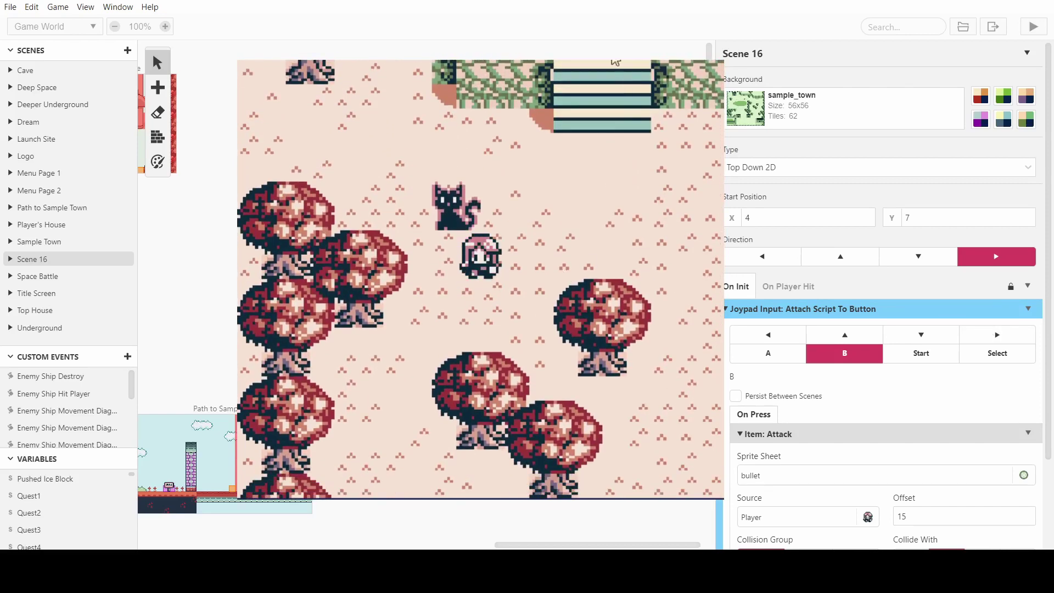
Close the game preview and deselect Scene 16 so the project settings appear
{"action": "left_click", "coordinate": [664, 129]}
{"action": "left_click", "coordinate": [286, 205]}
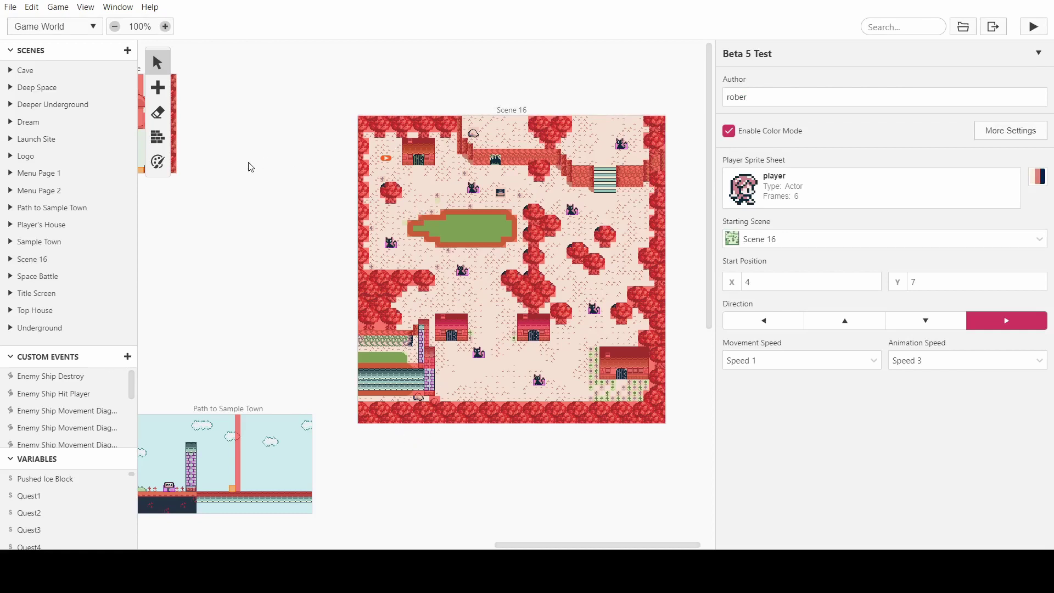
Place a new Top Down 2D Scene 17 on the world canvas beside Scene 16
{"action": "key", "text": "s"}
{"action": "left_click", "coordinate": [280, 200]}
{"action": "left_click_drag", "start_coordinate": [229, 113], "coordinate": [717, 201]}
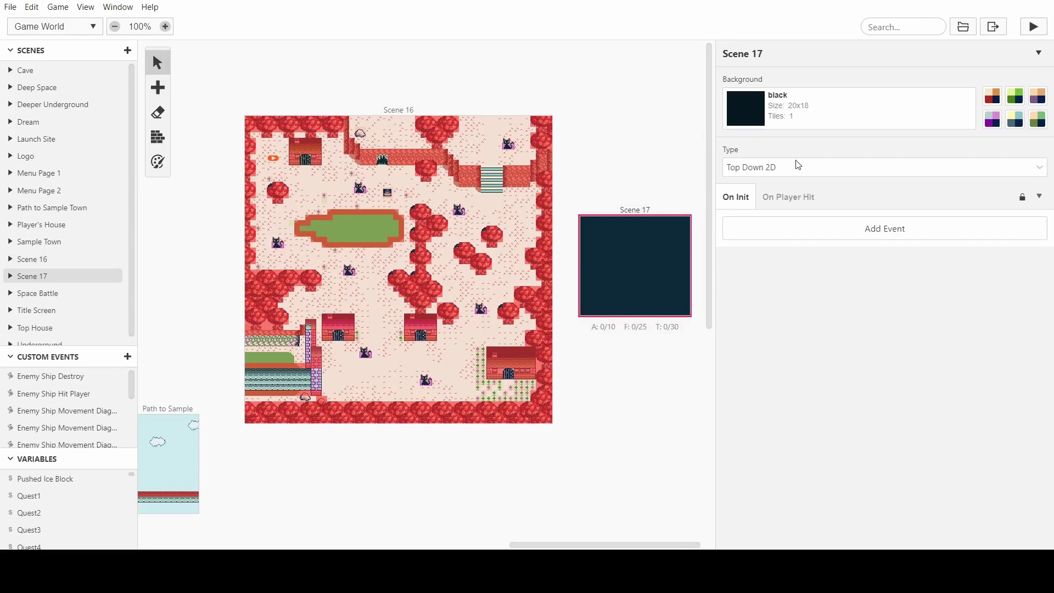
{"action": "left_click", "coordinate": [796, 167]}
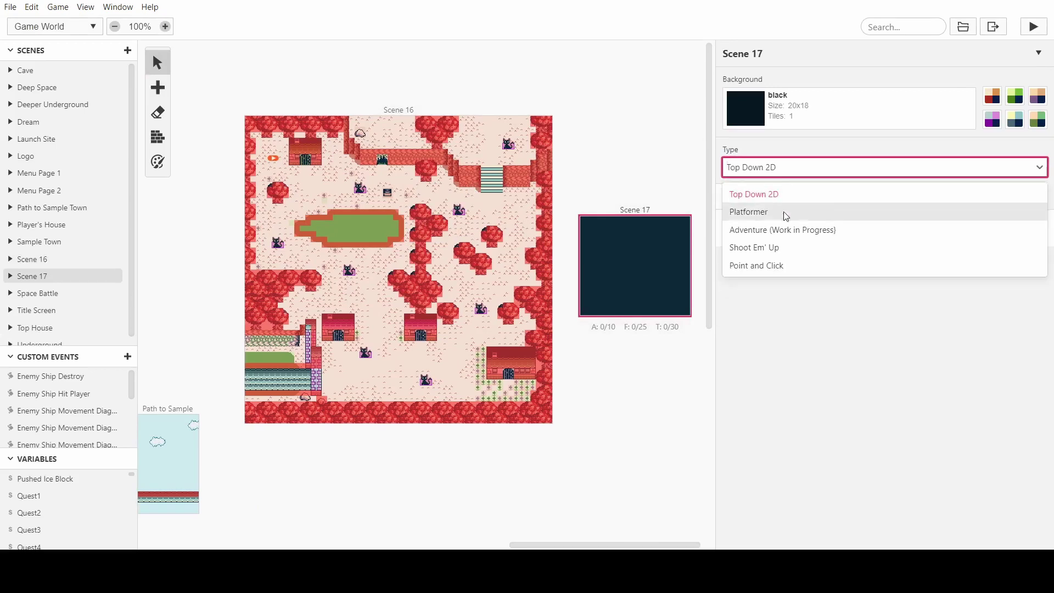
{"action": "left_click", "coordinate": [818, 313]}
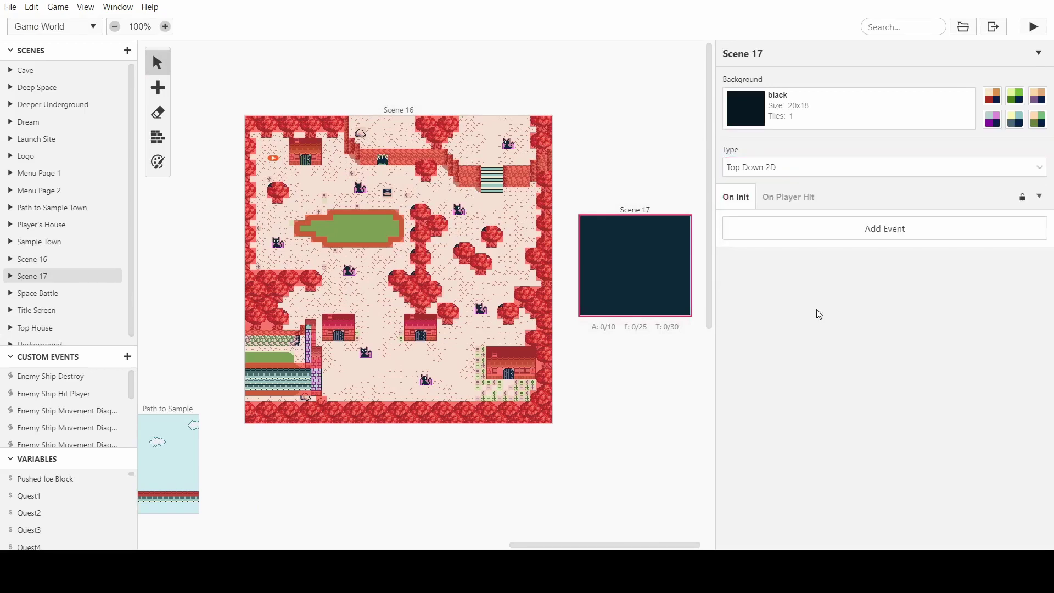
{"action": "left_click_drag", "start_coordinate": [635, 225], "coordinate": [641, 176]}
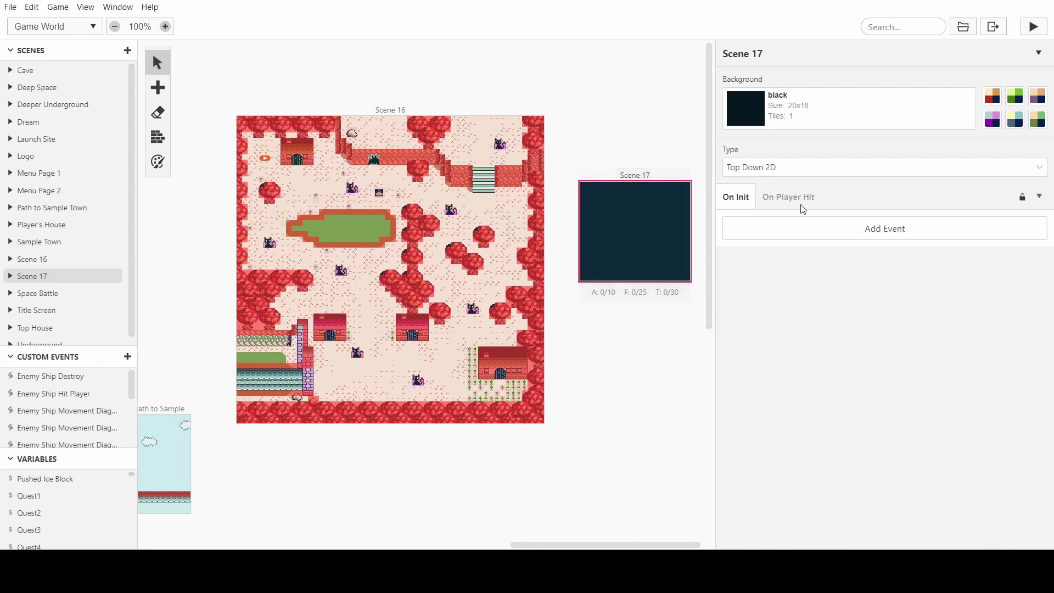
Give Scene 17 the sample_town background
{"action": "left_click", "coordinate": [820, 174]}
{"action": "left_click", "coordinate": [801, 116]}
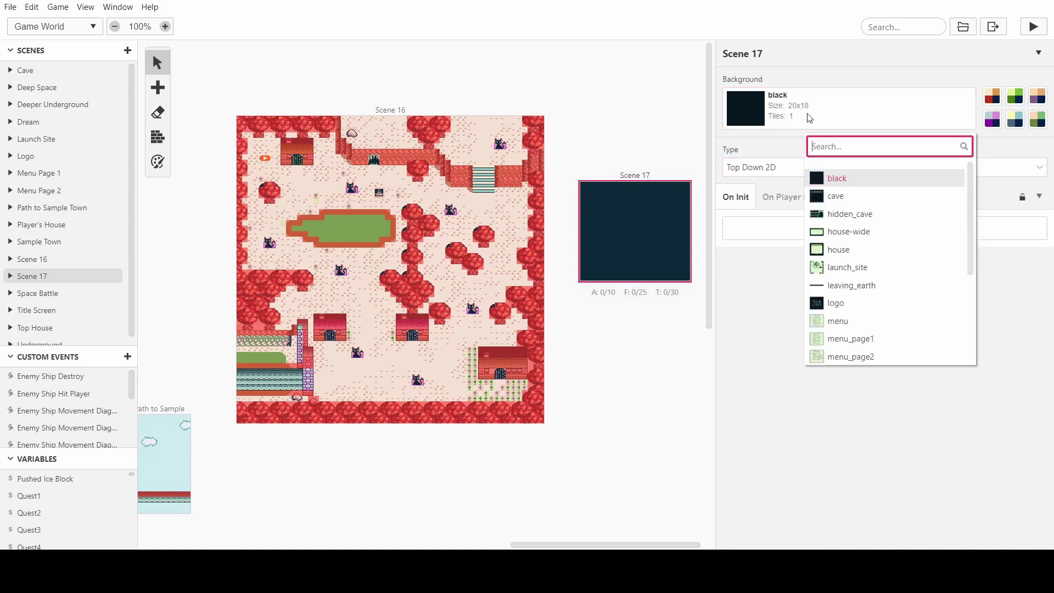
{"action": "scroll", "coordinate": [879, 277], "scroll_direction": "down", "scroll_amount": 3}
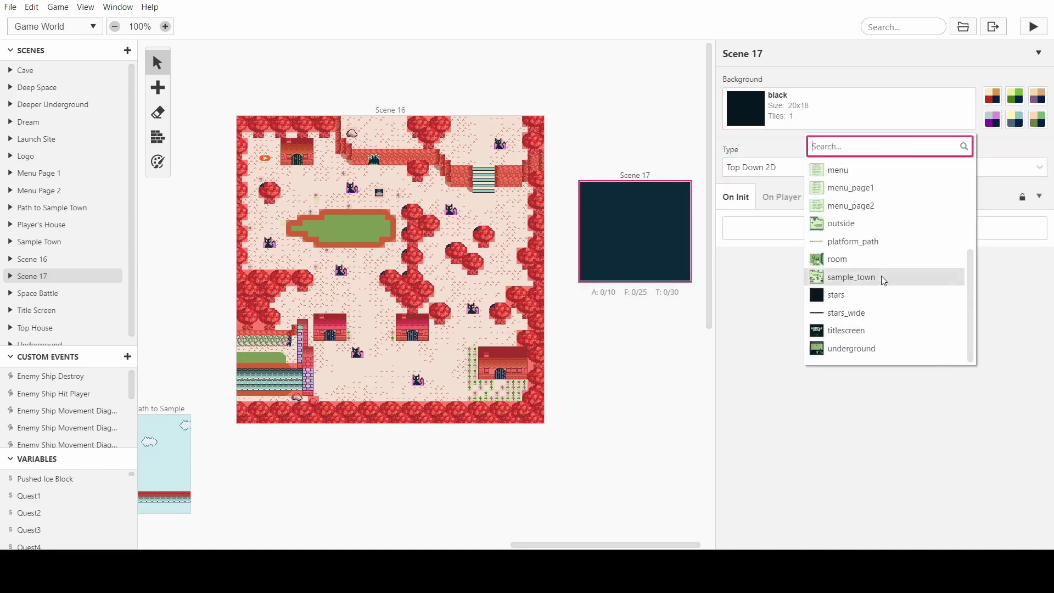
{"action": "left_click", "coordinate": [880, 277]}
{"action": "scroll", "coordinate": [410, 277], "scroll_direction": "right", "scroll_amount": 4}
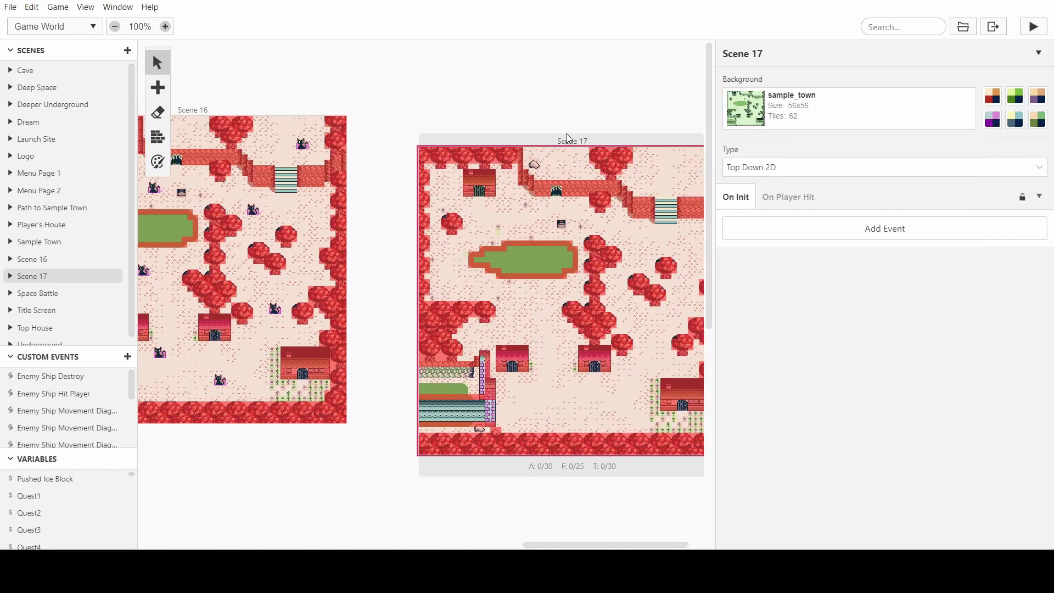
{"action": "scroll", "coordinate": [533, 271], "scroll_direction": "up", "scroll_amount": 5, "text": "ctrl"}
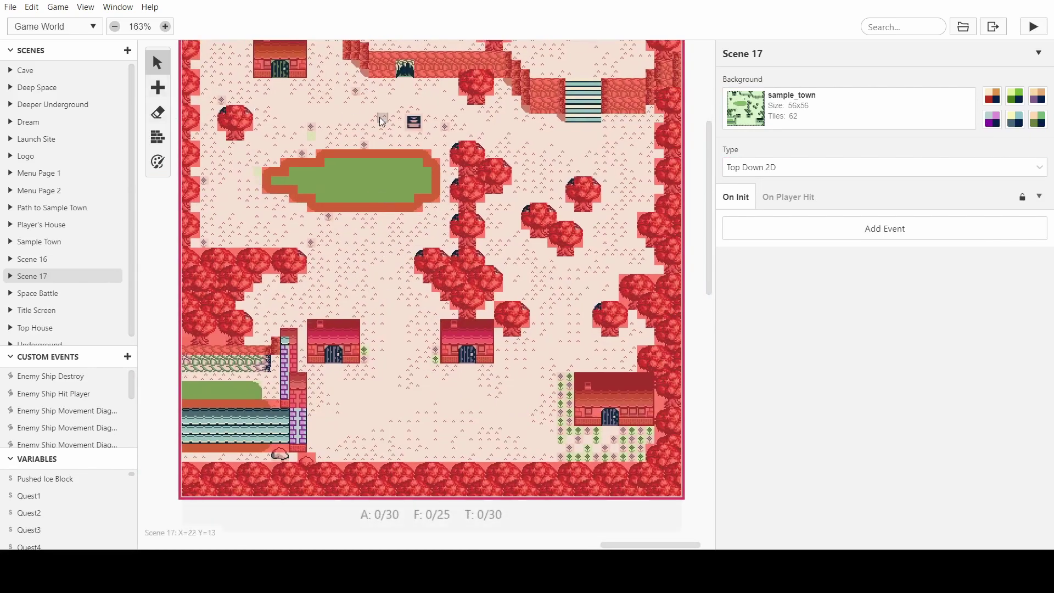
{"action": "scroll", "coordinate": [382, 118], "scroll_direction": "up", "scroll_amount": 2}
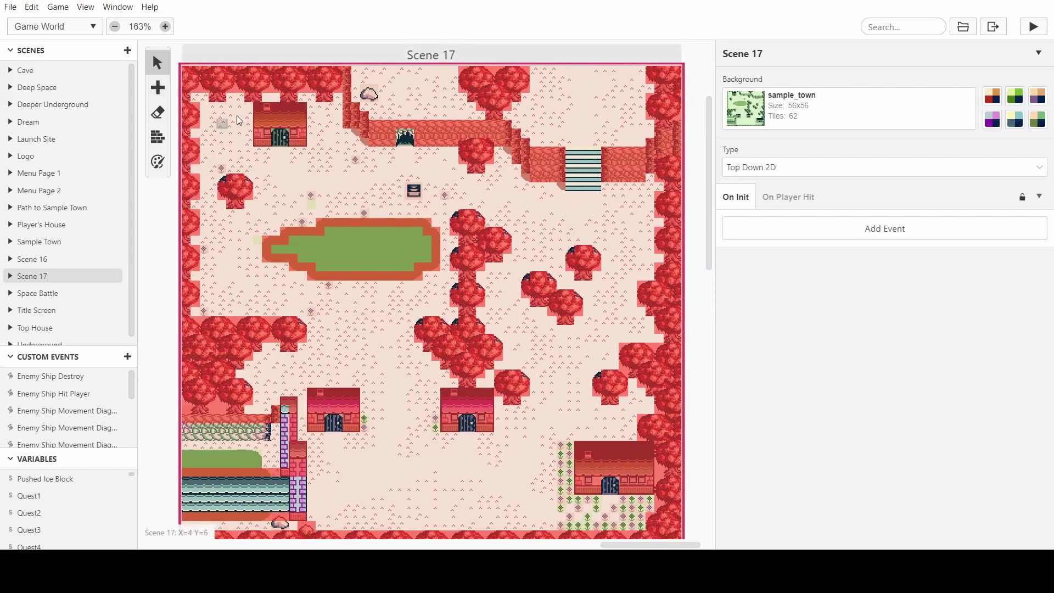
{"action": "scroll", "coordinate": [439, 74], "scroll_direction": "up", "scroll_amount": 2}
Make Scene 17 the starting scene and move the player start below the pond to X 18, Y 30
{"action": "left_click", "coordinate": [439, 74]}
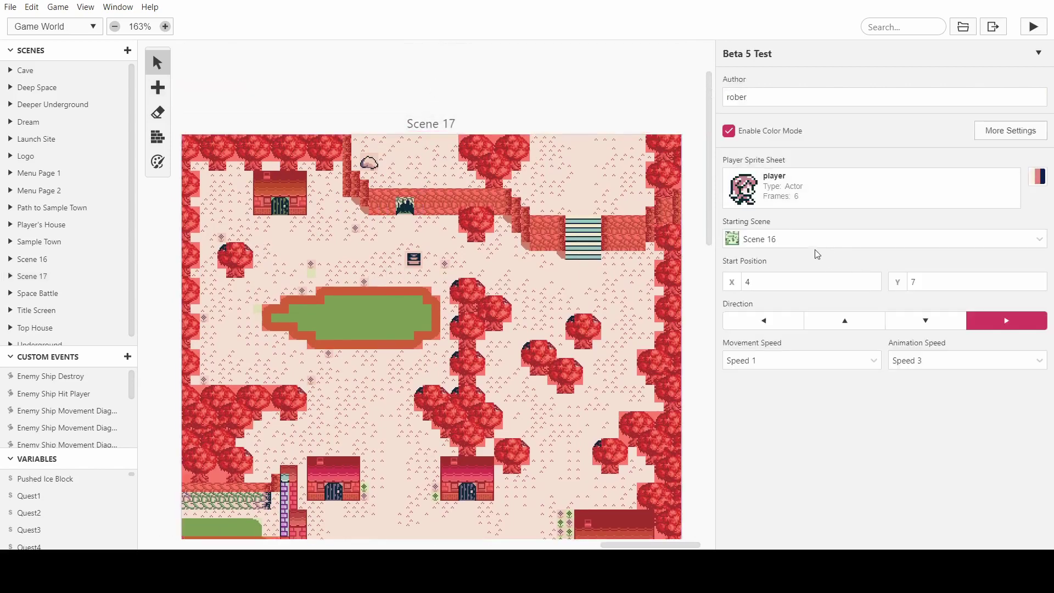
{"action": "left_click", "coordinate": [795, 242]}
{"action": "scroll", "coordinate": [799, 384], "scroll_direction": "down", "scroll_amount": 3}
{"action": "left_click", "coordinate": [791, 378]}
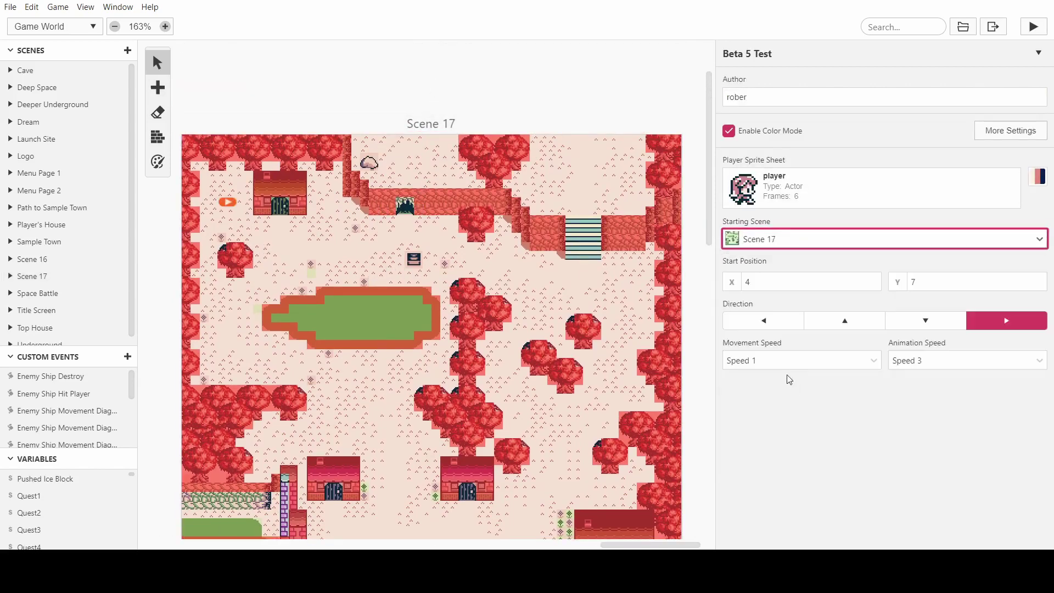
{"action": "mouse_move", "coordinate": [227, 203]}
{"action": "left_mouse_down"}
{"action": "mouse_move", "coordinate": [330, 403]}
{"action": "mouse_move", "coordinate": [275, 260]}
{"action": "mouse_move", "coordinate": [356, 376]}
{"action": "mouse_move", "coordinate": [373, 440]}
{"action": "mouse_move", "coordinate": [354, 430]}
{"action": "left_mouse_up"}
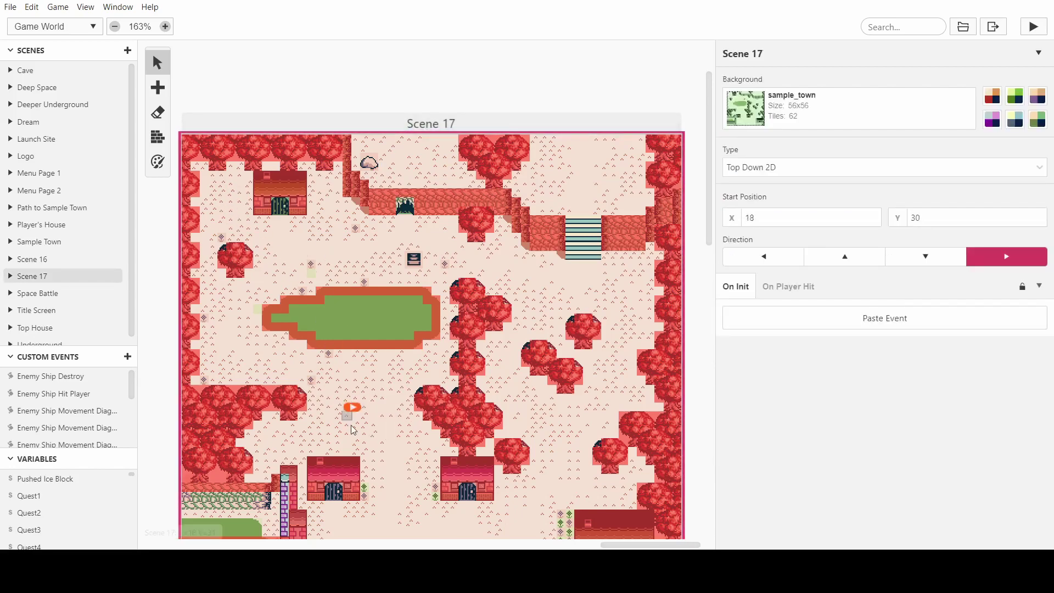
{"action": "scroll", "coordinate": [352, 430], "scroll_direction": "up", "scroll_amount": 5, "text": "ctrl"}
{"action": "scroll", "coordinate": [353, 429], "scroll_direction": "down", "scroll_amount": 3}
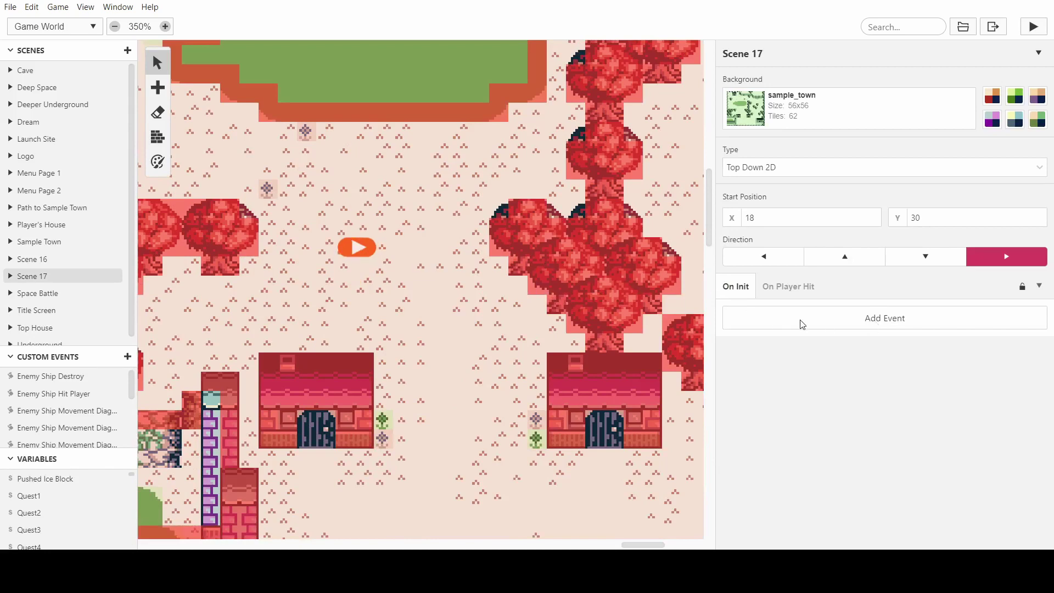
Add a Joypad Input: Attach Script To Button event to On Init, assigned only to B
{"action": "left_click", "coordinate": [813, 327]}
{"action": "type", "text": "att"}
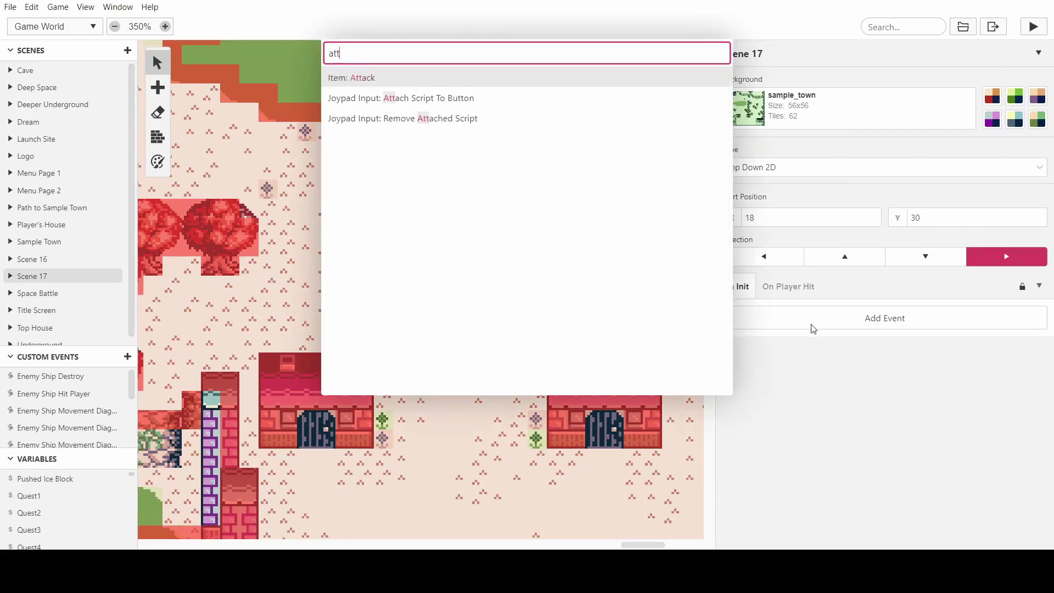
{"action": "left_click", "coordinate": [515, 97]}
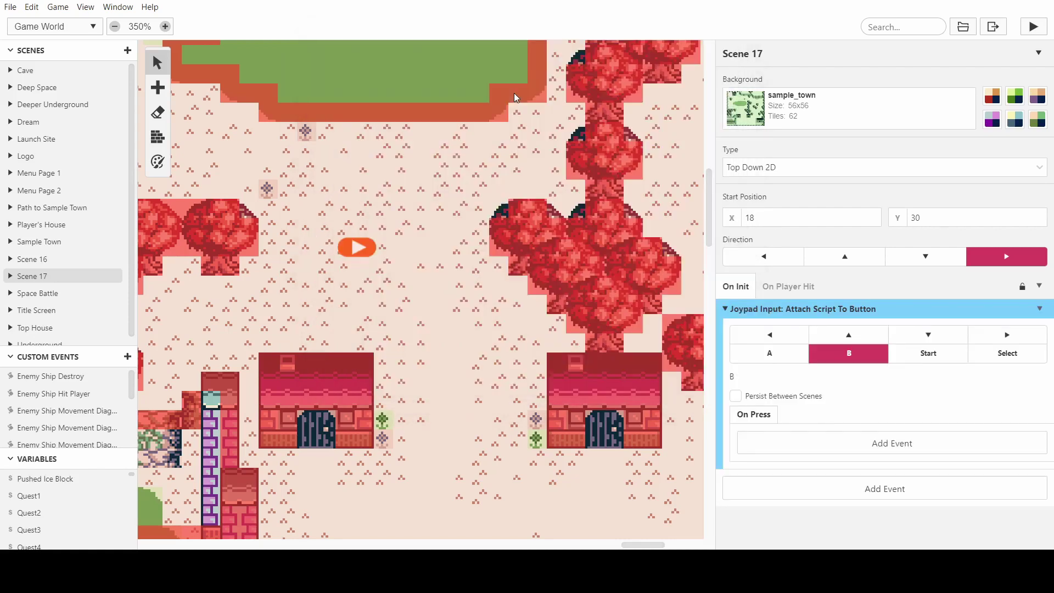
{"action": "left_click", "coordinate": [783, 354]}
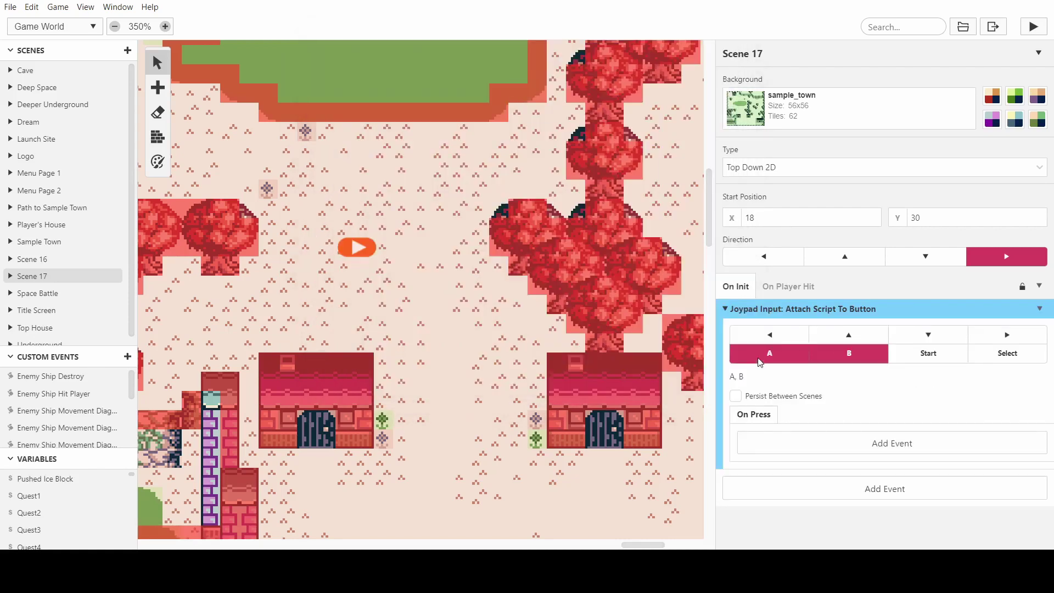
{"action": "left_click", "coordinate": [841, 358]}
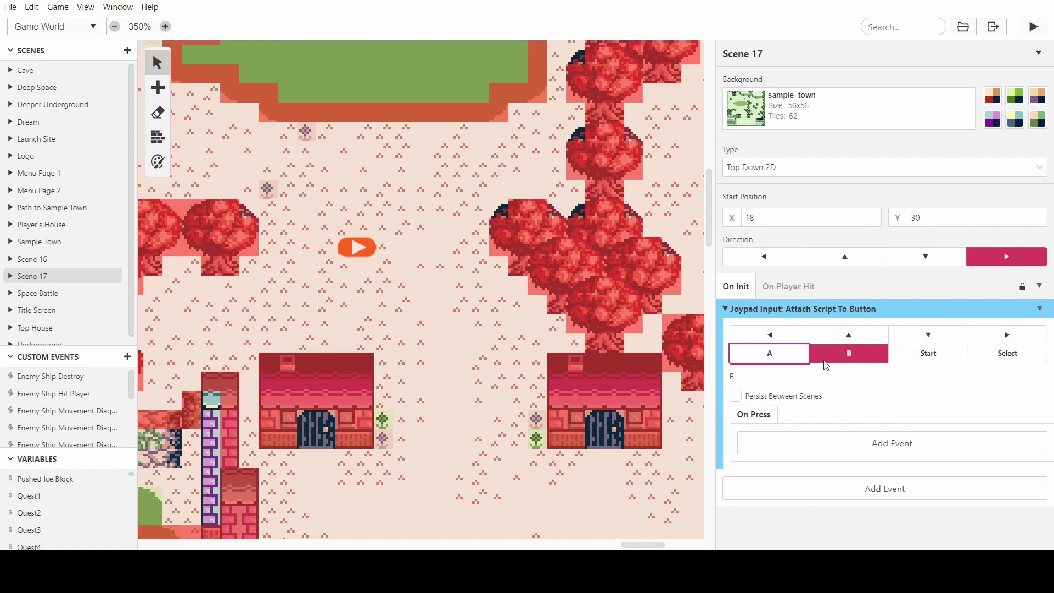
Search the event list for 'att' to add an On Press action
{"action": "left_click", "coordinate": [870, 449]}
{"action": "type", "text": "b"}
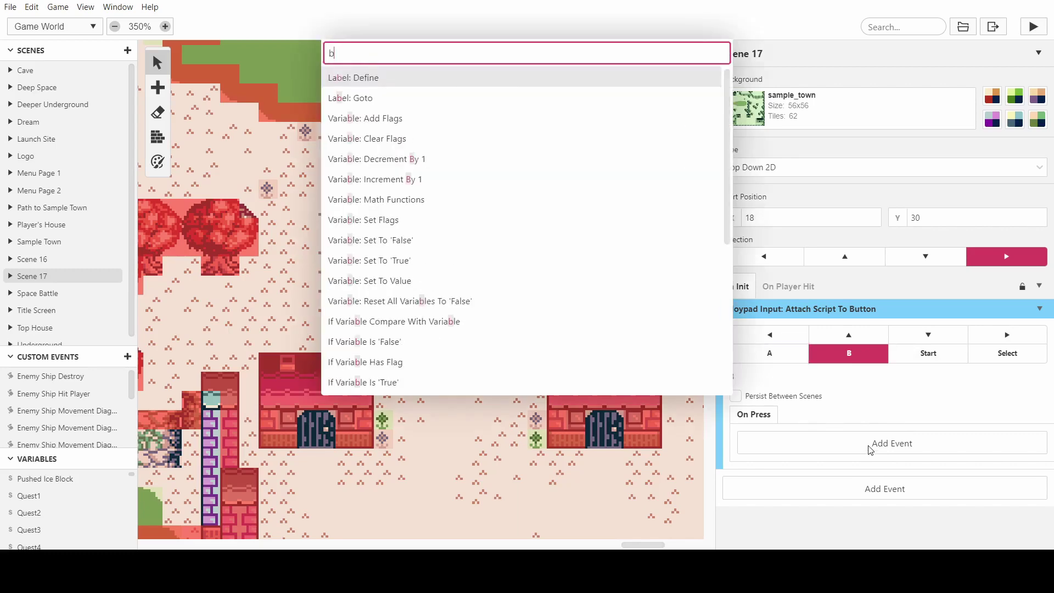
{"action": "type", "text": "utt"}
{"action": "key", "text": "BackSpace"}
{"action": "key", "text": "BackSpace"}
{"action": "key", "text": "BackSpace"}
{"action": "key", "text": "BackSpace"}
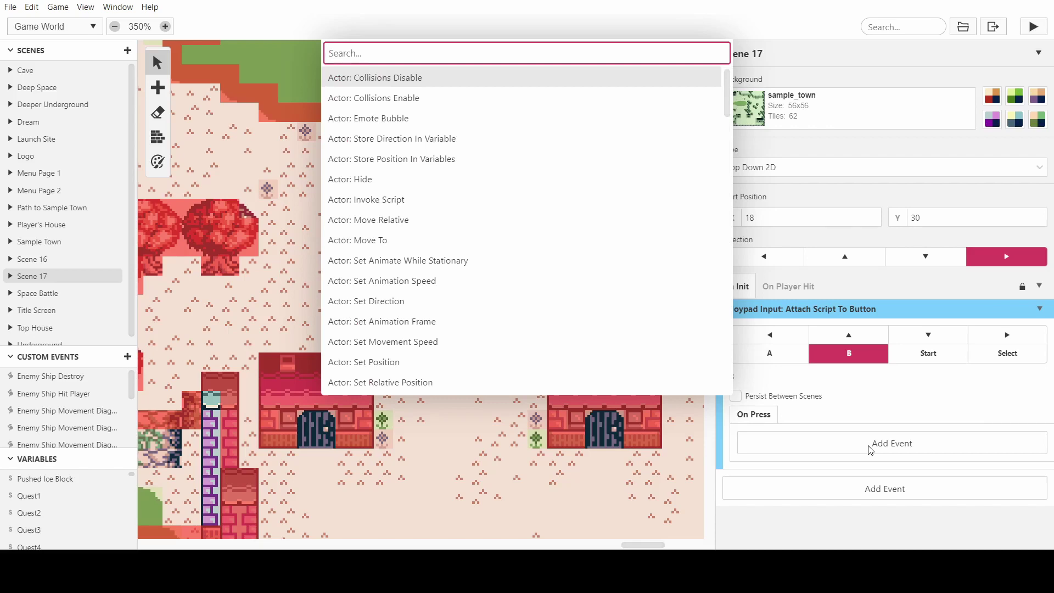
{"action": "type", "text": "att"}
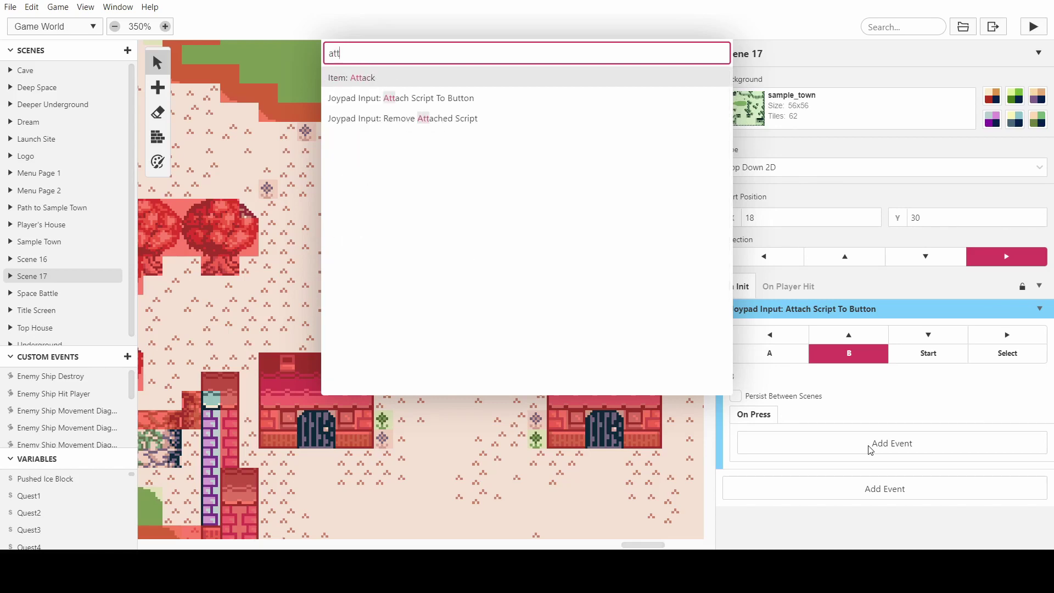
Add an Item: Attack event firing the bullet sprite from Player in collision group 1
{"action": "left_click", "coordinate": [525, 77]}
{"action": "scroll", "coordinate": [888, 381], "scroll_direction": "down", "scroll_amount": 2}
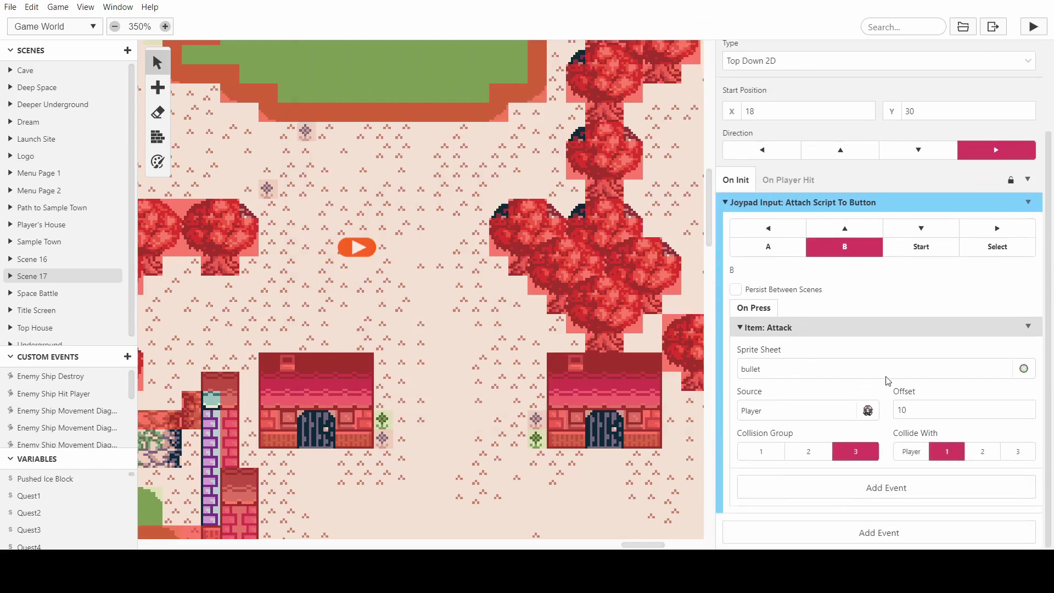
{"action": "left_click", "coordinate": [849, 372]}
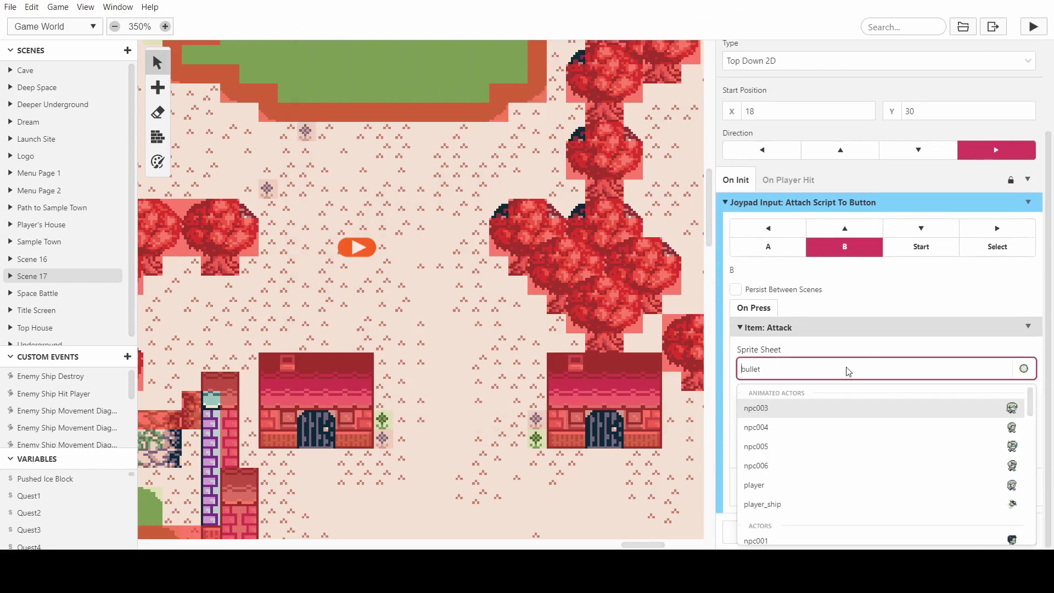
{"action": "scroll", "coordinate": [845, 420], "scroll_direction": "down", "scroll_amount": 5}
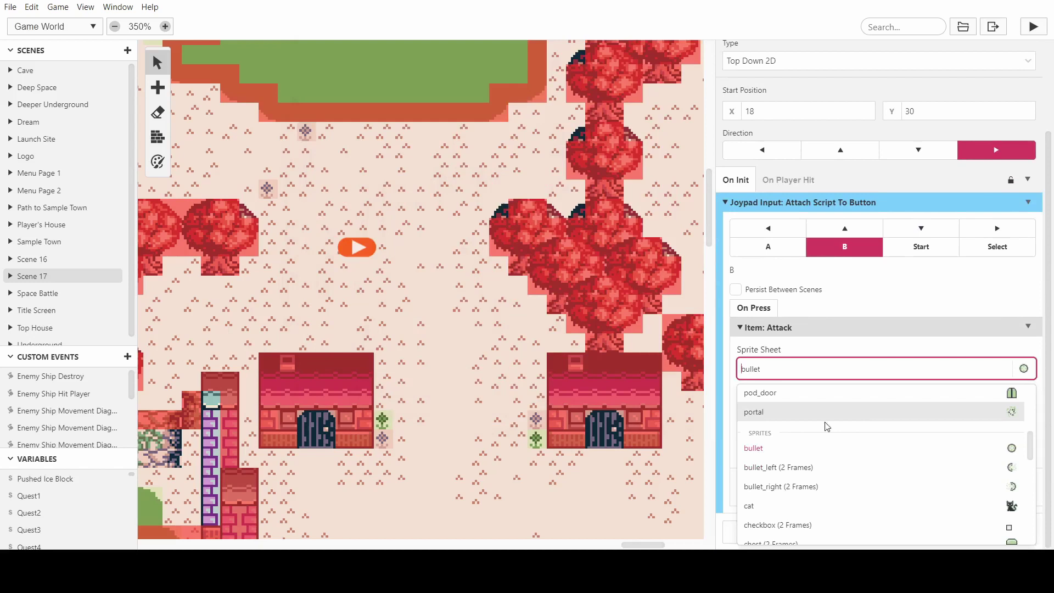
{"action": "scroll", "coordinate": [885, 416], "scroll_direction": "down", "scroll_amount": 2}
{"action": "scroll", "coordinate": [906, 425], "scroll_direction": "down", "scroll_amount": 1}
{"action": "scroll", "coordinate": [912, 423], "scroll_direction": "up", "scroll_amount": 5}
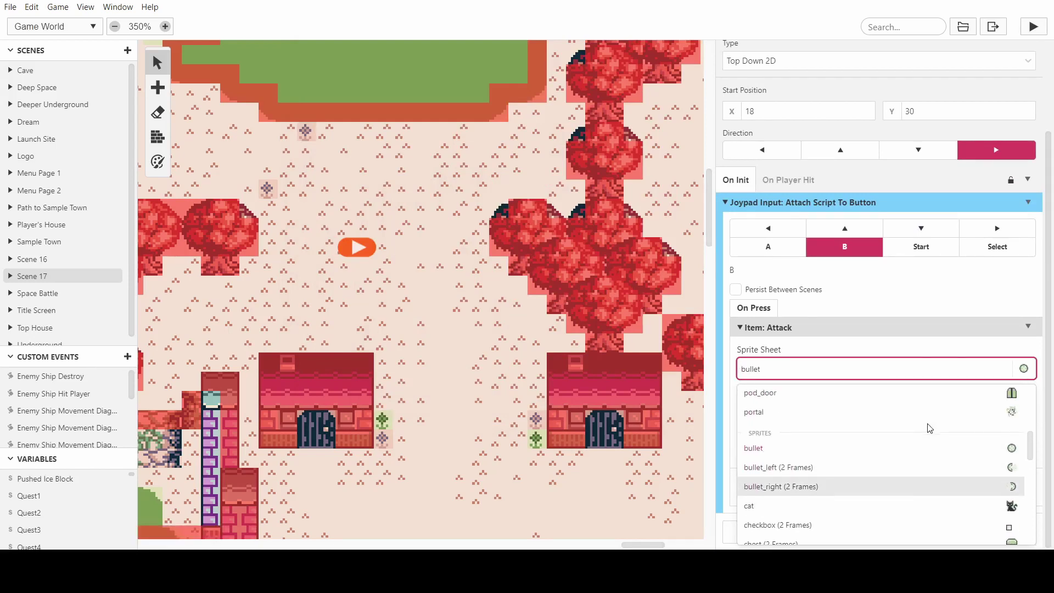
{"action": "scroll", "coordinate": [878, 424], "scroll_direction": "up", "scroll_amount": 1}
{"action": "left_click", "coordinate": [813, 367]}
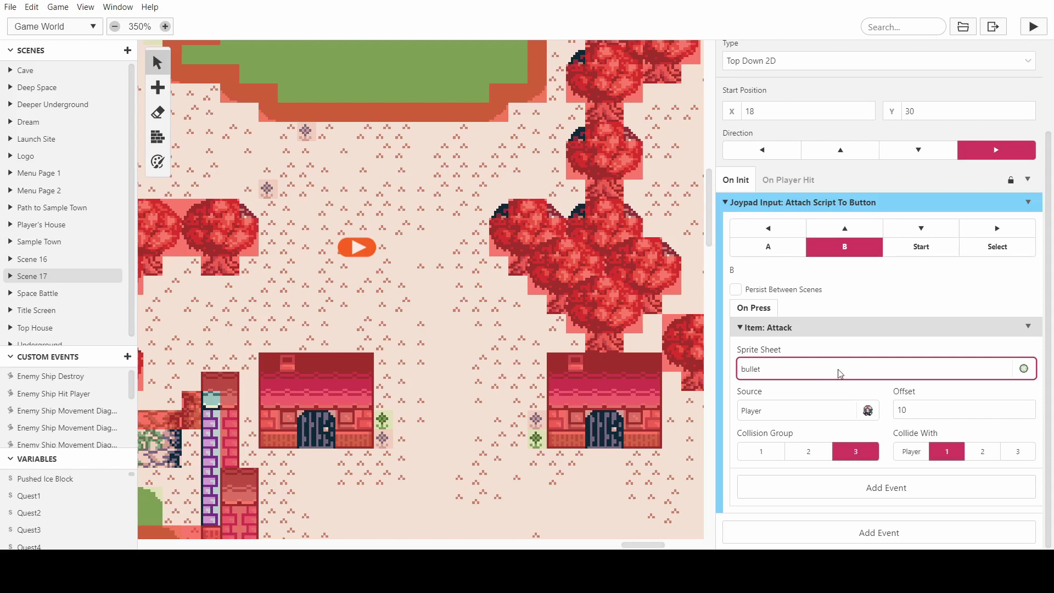
{"action": "left_click", "coordinate": [766, 452]}
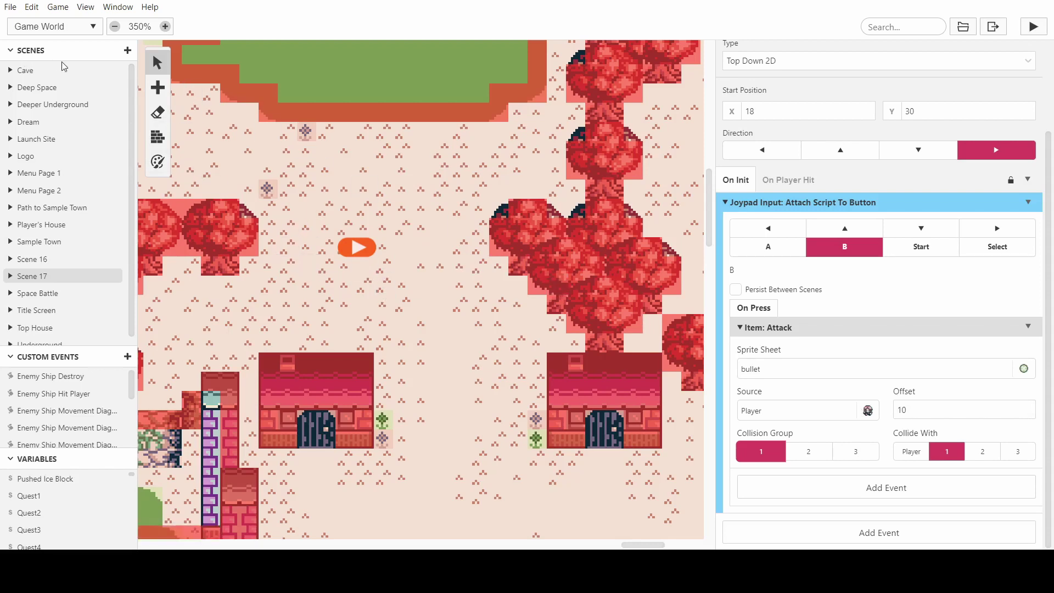
Add a cat-sprite actor at X 22, Y 34 in collision group 1, then open its On Hit Group 1 script
{"action": "mouse_move", "coordinate": [158, 87]}
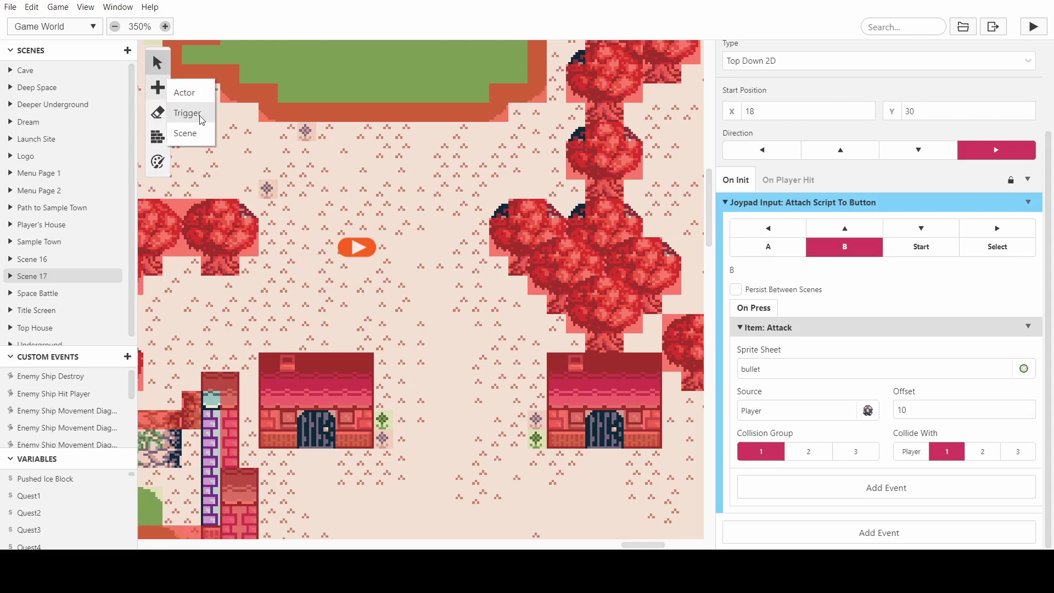
{"action": "left_click", "coordinate": [194, 94]}
{"action": "left_click", "coordinate": [450, 355]}
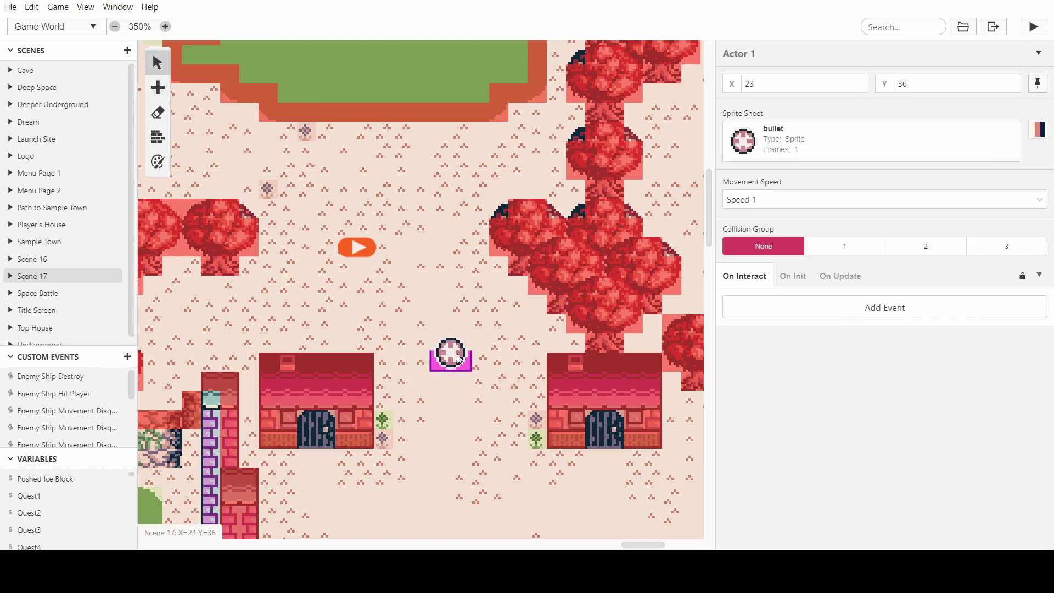
{"action": "left_click_drag", "start_coordinate": [458, 349], "coordinate": [458, 314]}
{"action": "left_click", "coordinate": [742, 143]}
{"action": "scroll", "coordinate": [825, 262], "scroll_direction": "down", "scroll_amount": 3}
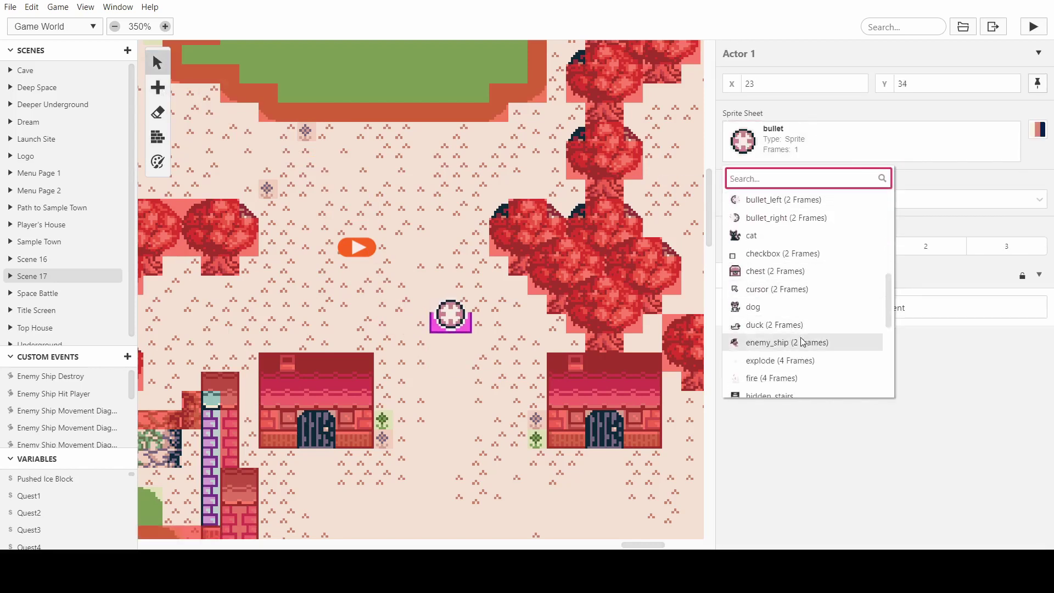
{"action": "left_click", "coordinate": [790, 233]}
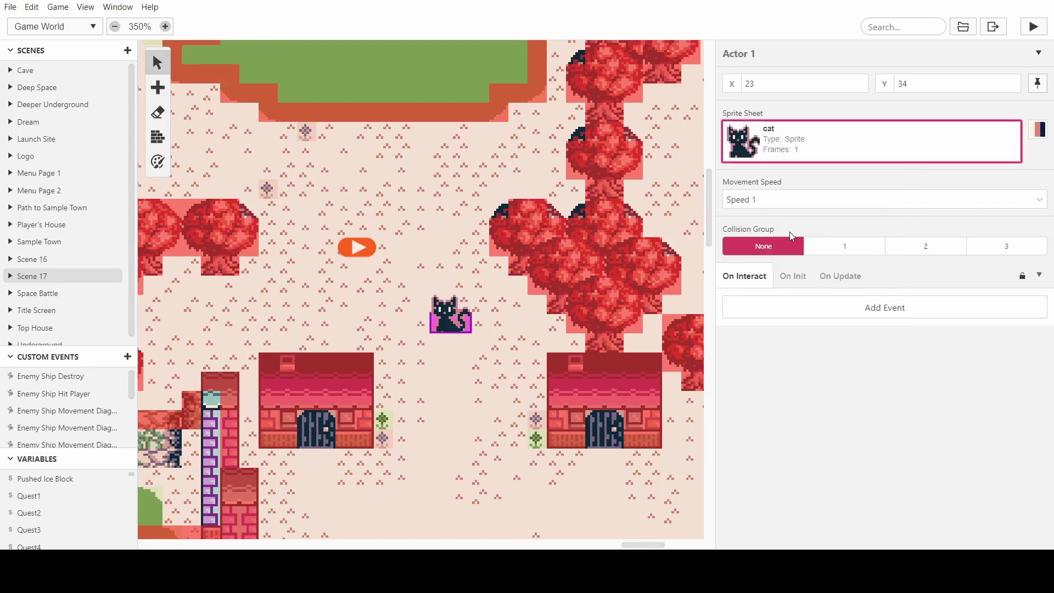
{"action": "left_click", "coordinate": [837, 252]}
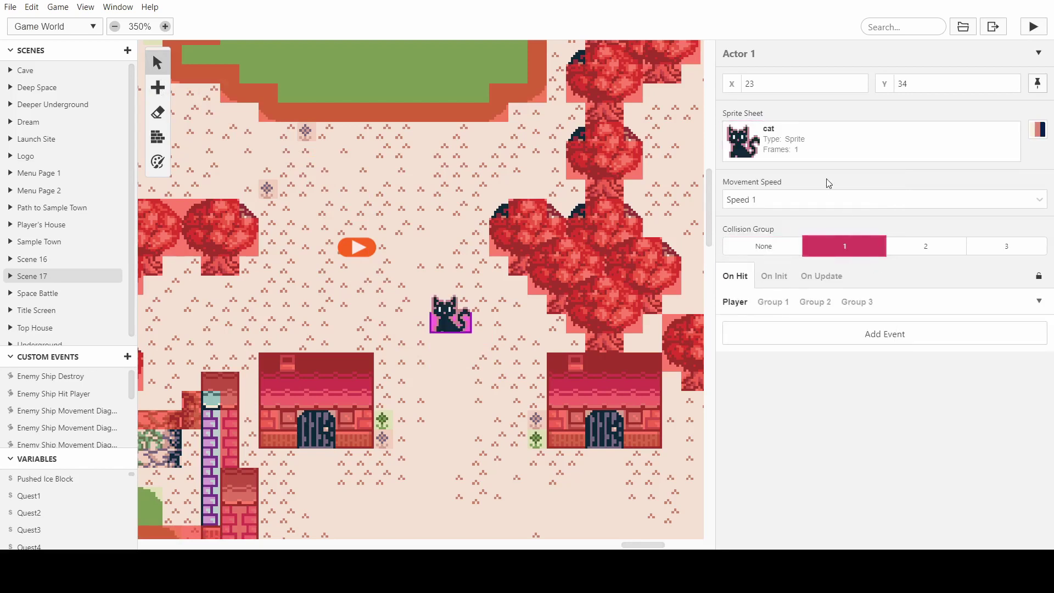
{"action": "left_click_drag", "start_coordinate": [444, 318], "coordinate": [426, 318]}
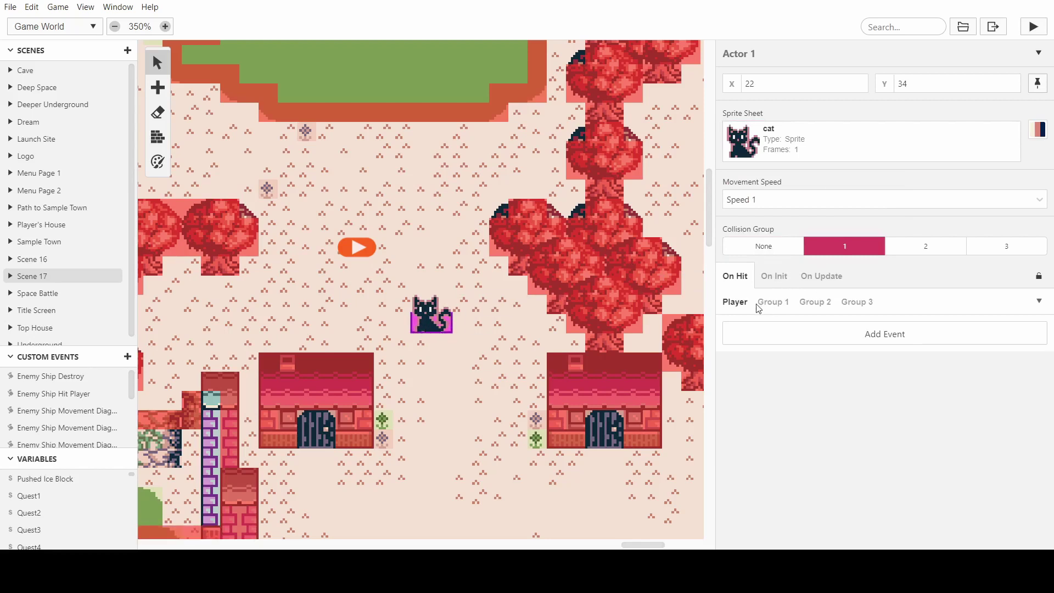
{"action": "left_click", "coordinate": [771, 303]}
Add a Sound: Play Effect event playing Crash for 0.2 seconds without waiting
{"action": "left_click", "coordinate": [816, 335]}
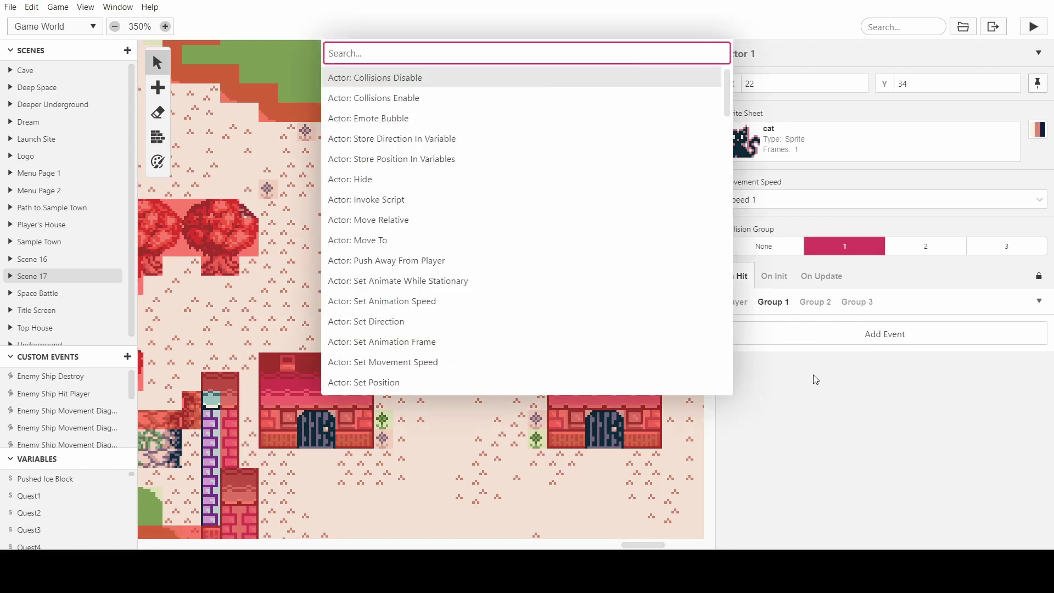
{"action": "type", "text": "pla"}
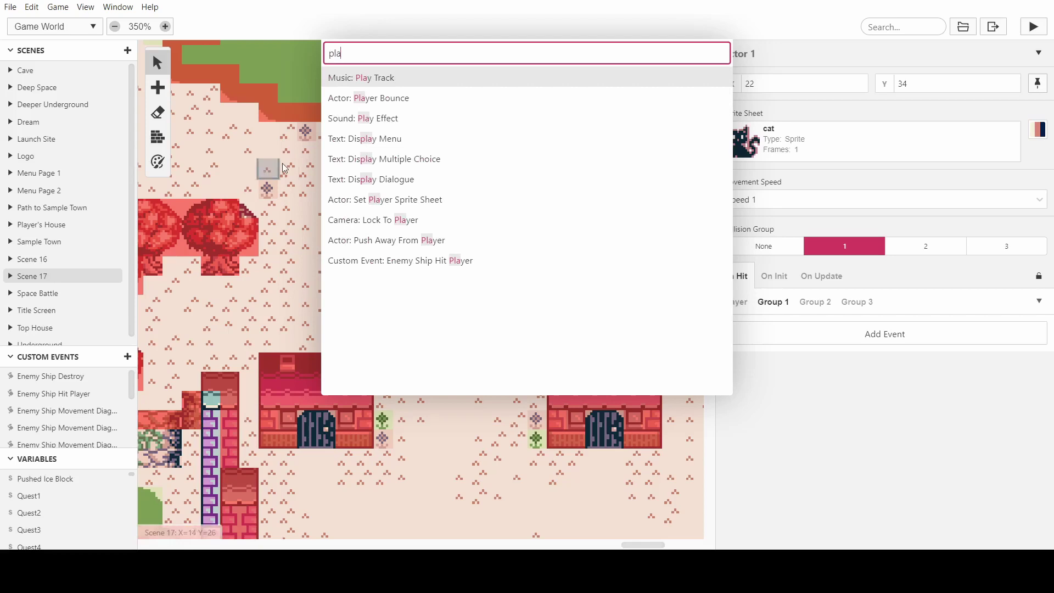
{"action": "left_click", "coordinate": [406, 118]}
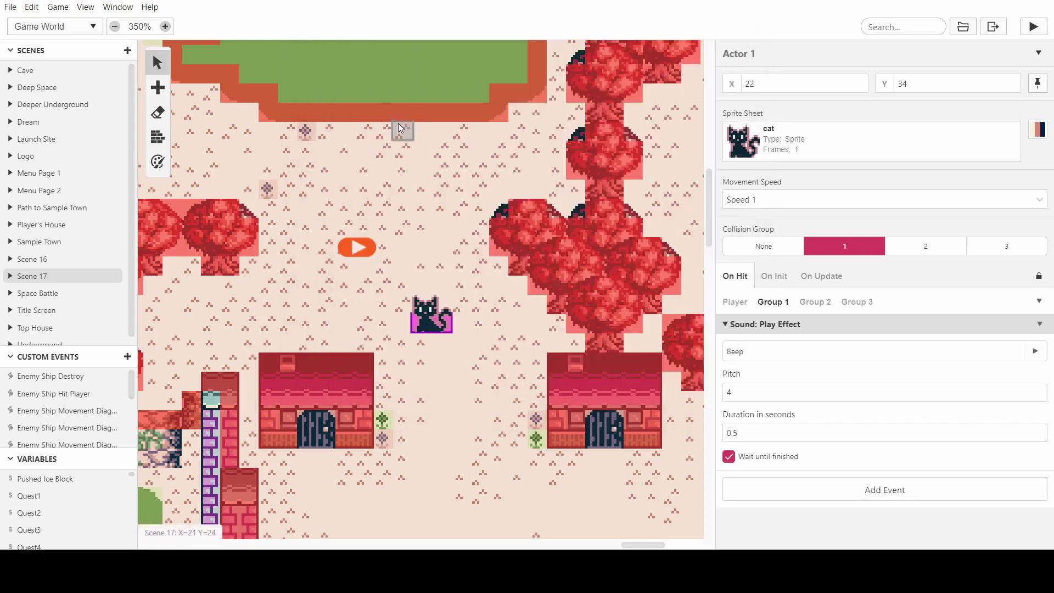
{"action": "left_click", "coordinate": [810, 351]}
{"action": "left_click", "coordinate": [796, 422]}
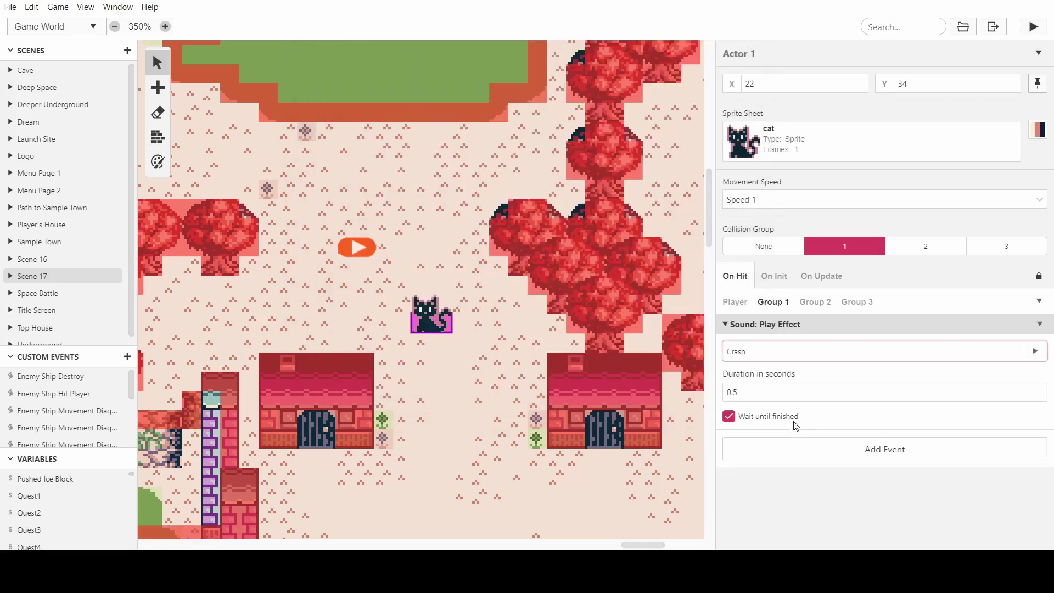
{"action": "left_click", "coordinate": [747, 393]}
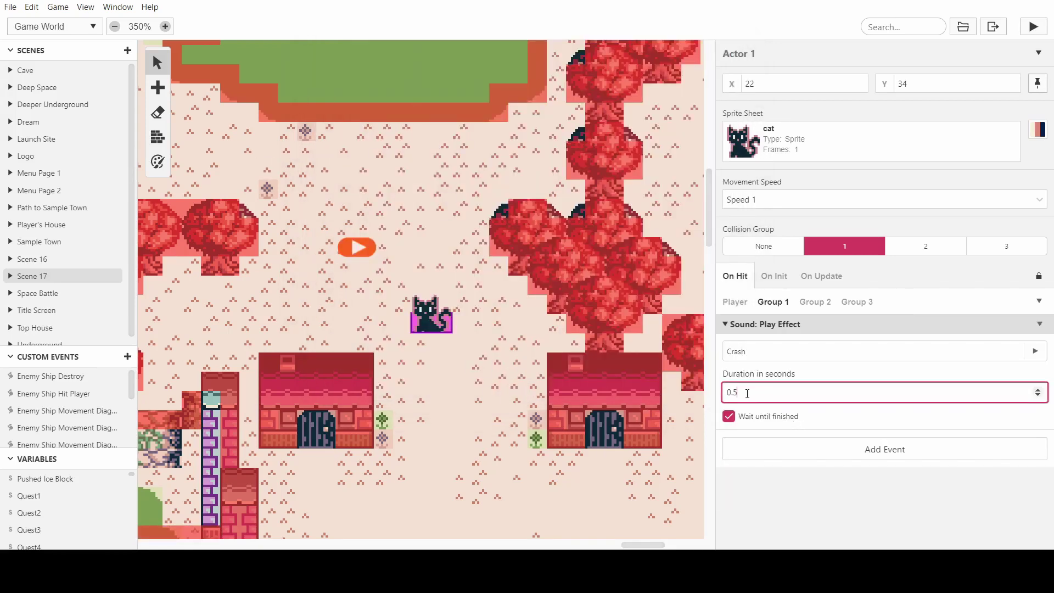
{"action": "left_click", "coordinate": [729, 416]}
Add an Actor: Hide event that hides the cat itself
{"action": "left_click", "coordinate": [831, 459]}
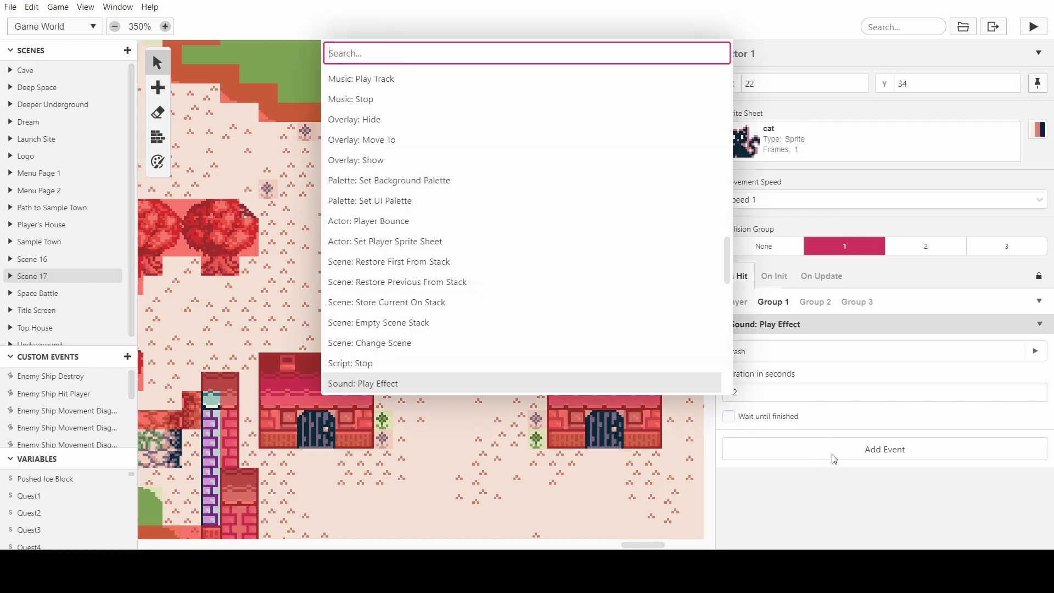
{"action": "type", "text": "hide"}
{"action": "left_click", "coordinate": [435, 83]}
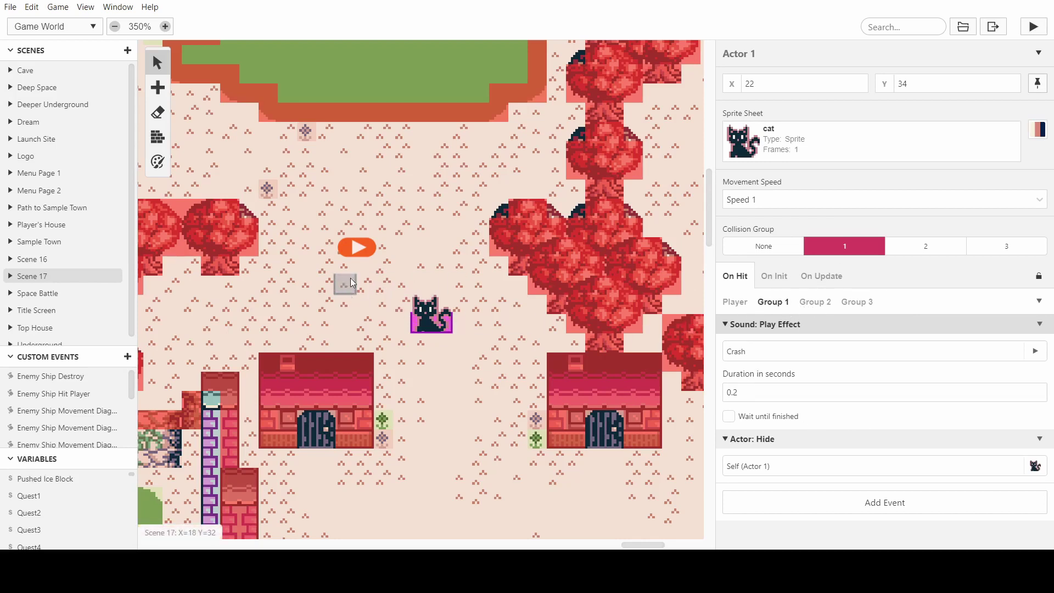
In the On Hit Player script, hide the Player and then wait 0.2 seconds
{"action": "left_click", "coordinate": [736, 304]}
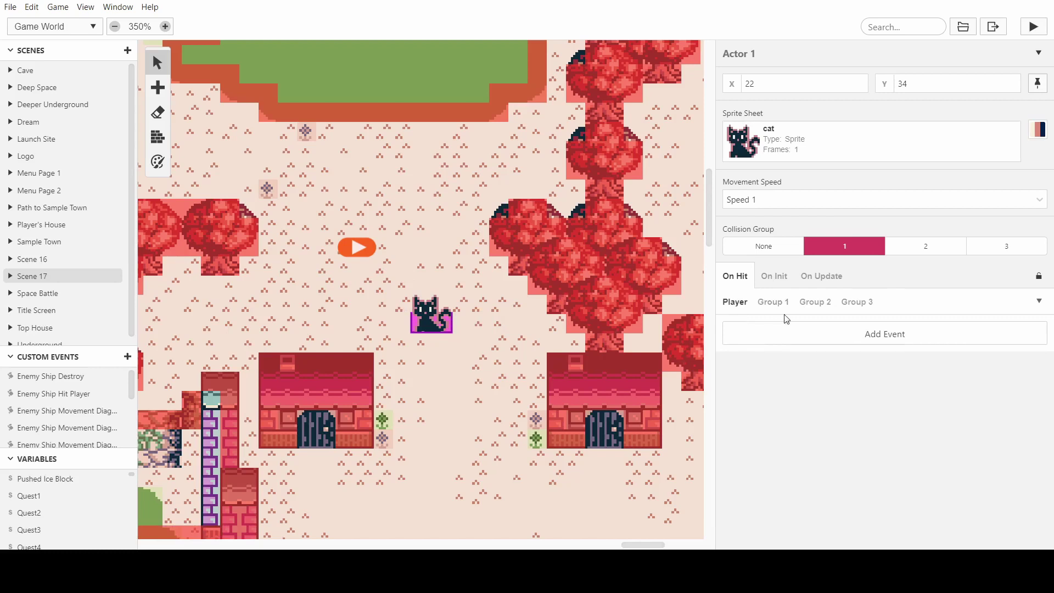
{"action": "left_click", "coordinate": [806, 342]}
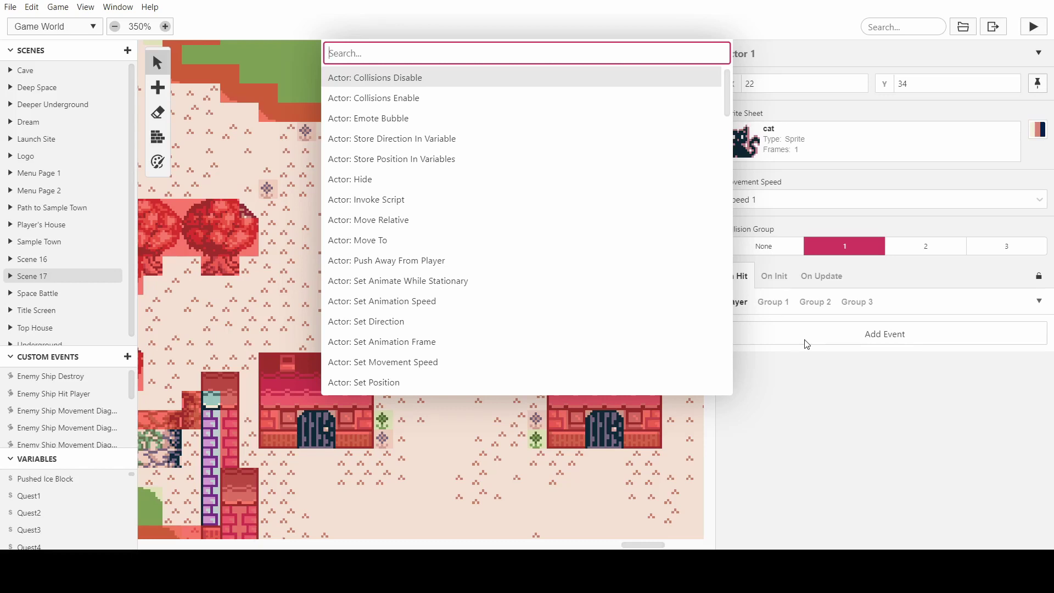
{"action": "type", "text": "hide"}
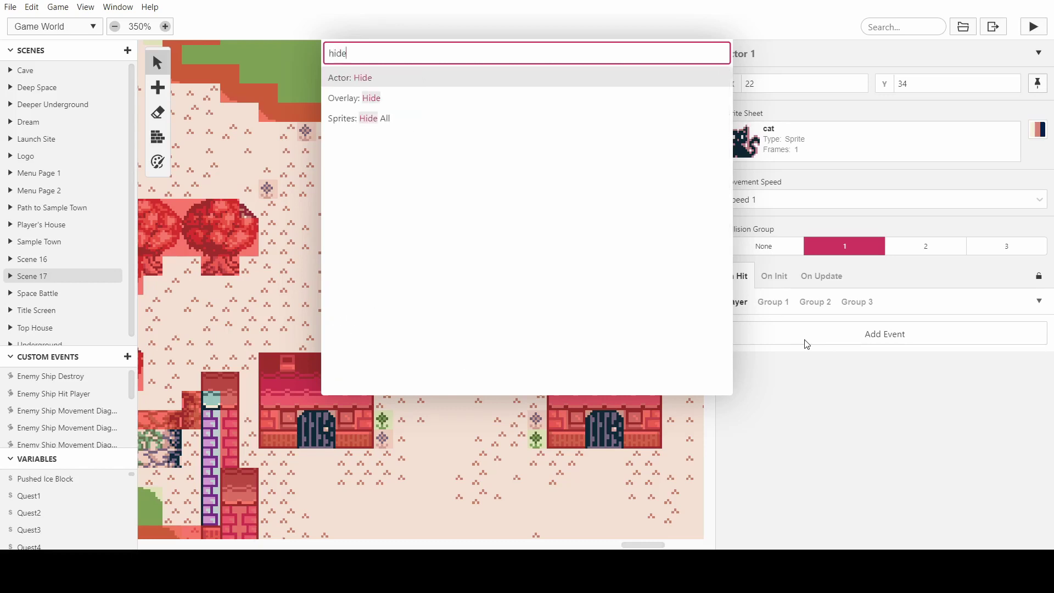
{"action": "key", "text": "Return"}
{"action": "left_click", "coordinate": [805, 350]}
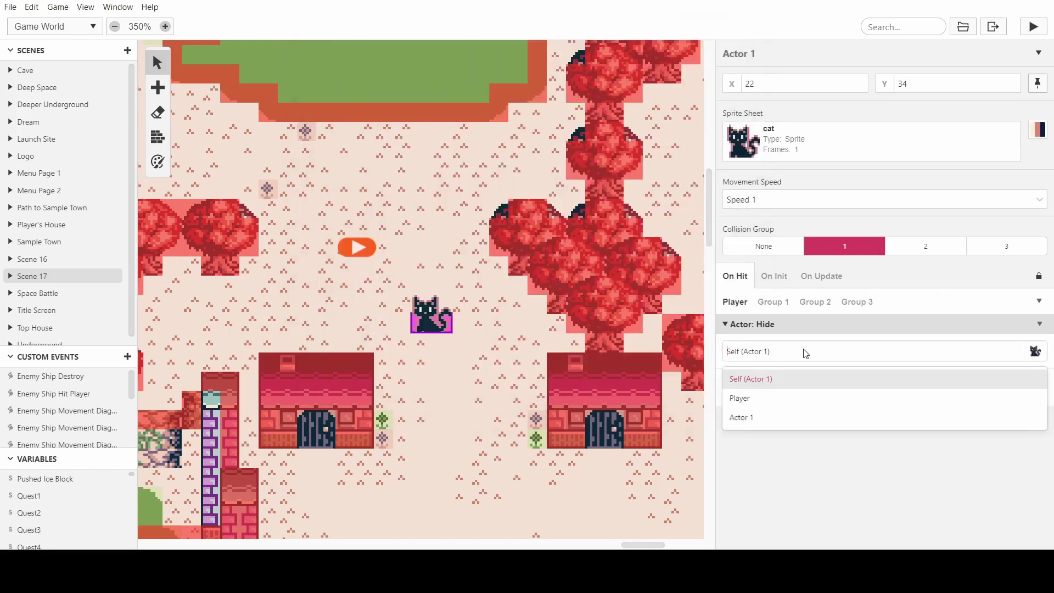
{"action": "left_click", "coordinate": [782, 396]}
{"action": "left_click", "coordinate": [766, 392]}
{"action": "type", "text": "wait"}
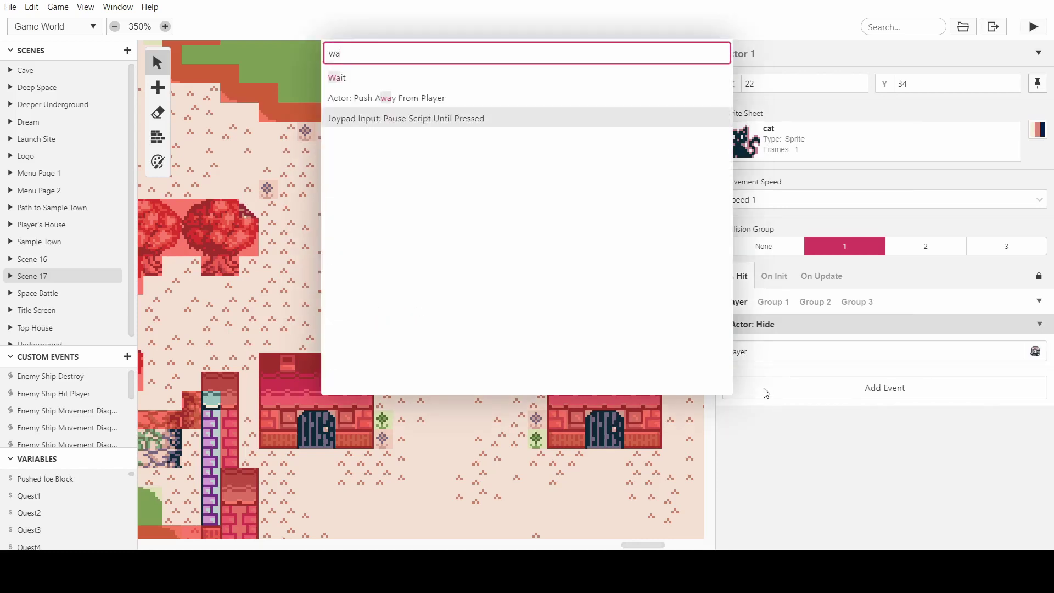
{"action": "left_click", "coordinate": [622, 74]}
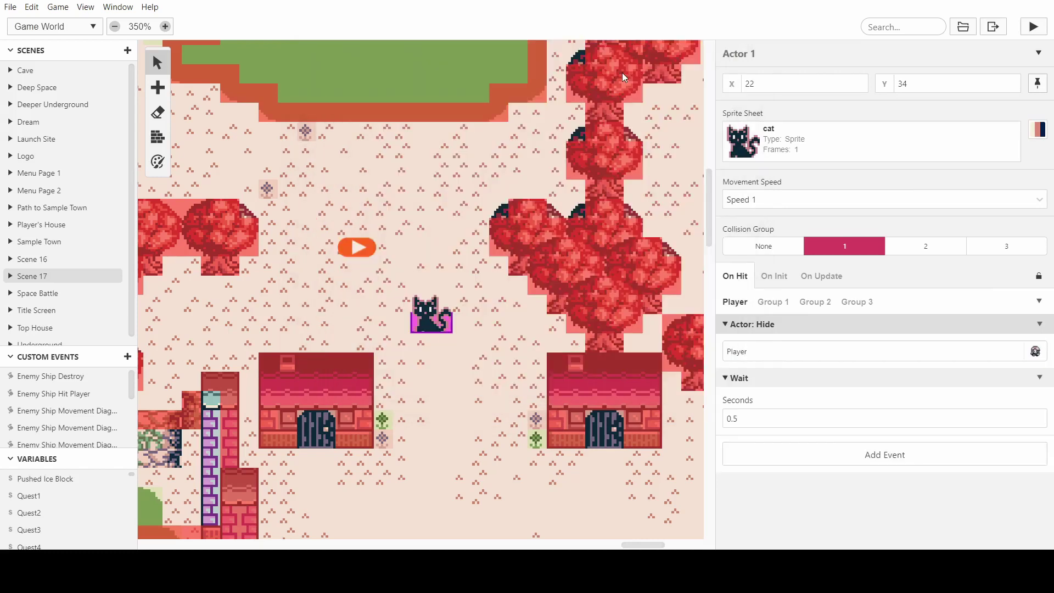
{"action": "left_click", "coordinate": [746, 417]}
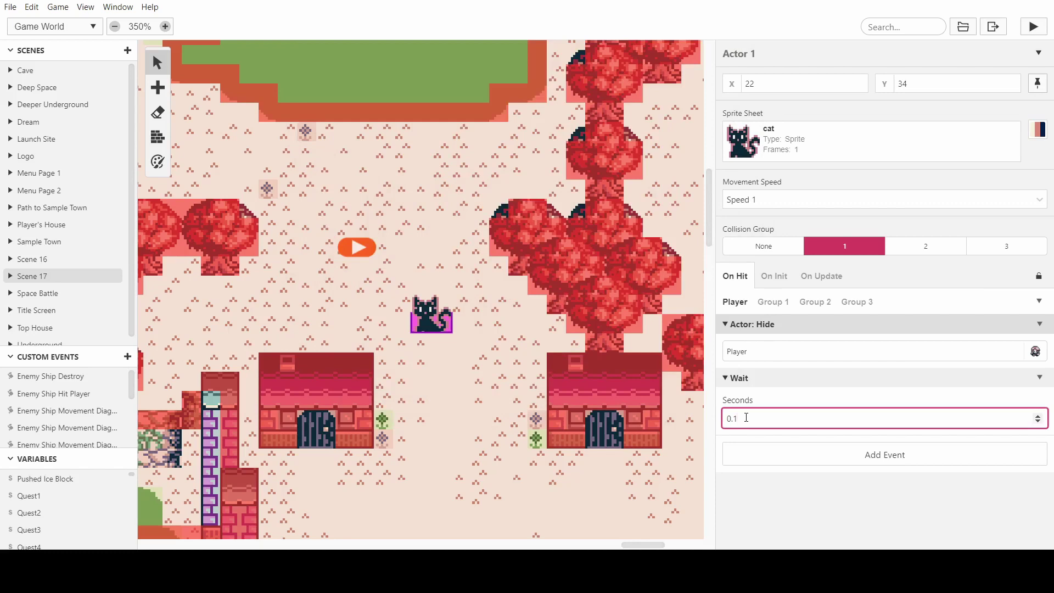
Show the Player again, followed by a second 0.2-second wait
{"action": "left_click", "coordinate": [750, 454]}
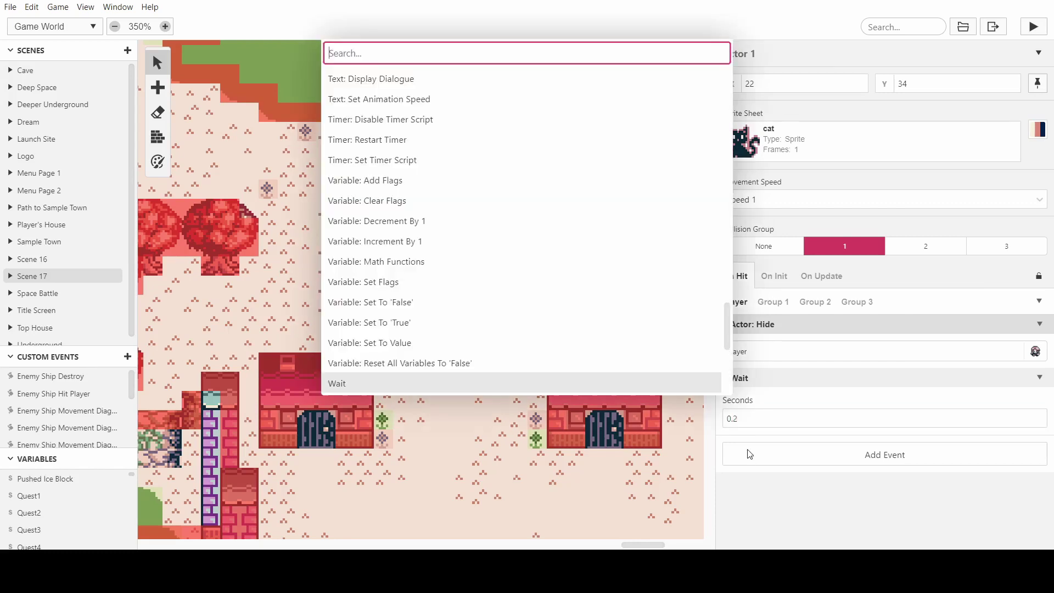
{"action": "type", "text": "show"}
{"action": "key", "text": "Up"}
{"action": "key", "text": "Up"}
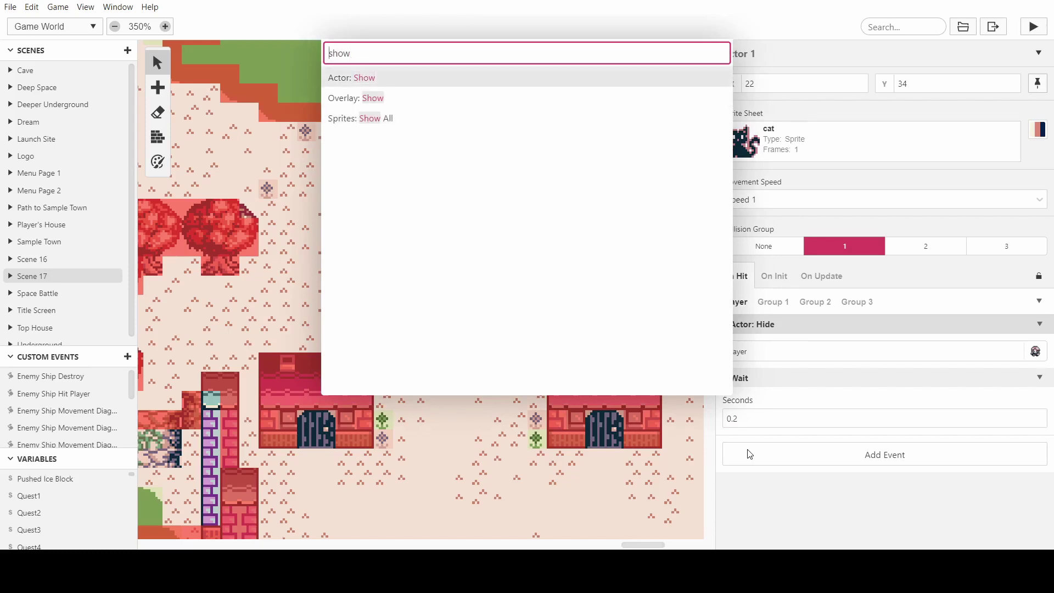
{"action": "key", "text": "Return"}
{"action": "left_click", "coordinate": [755, 472]}
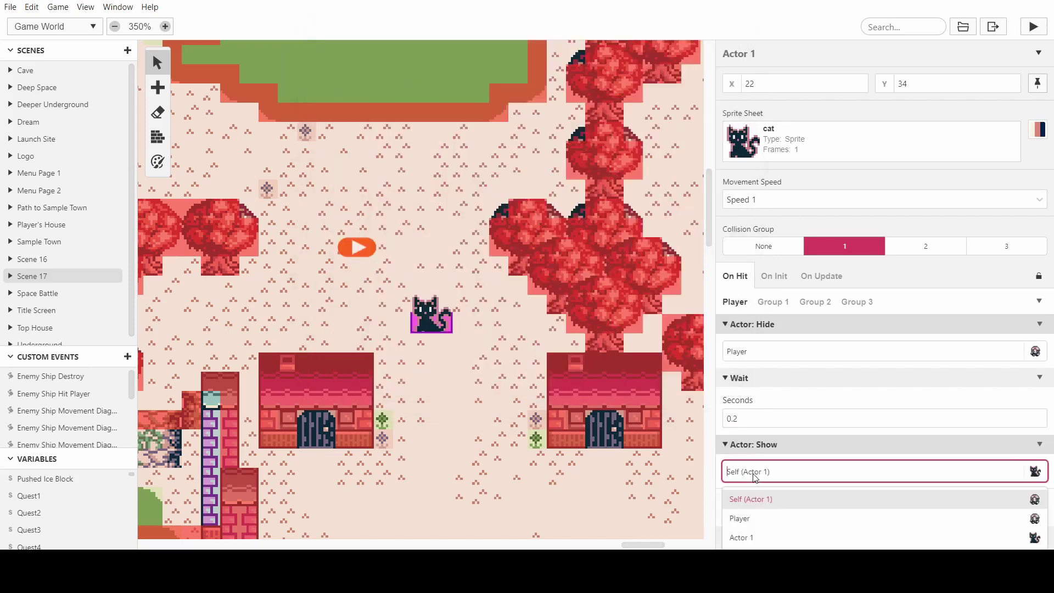
{"action": "left_click", "coordinate": [765, 522]}
{"action": "left_click", "coordinate": [768, 513]}
{"action": "type", "text": "wait"}
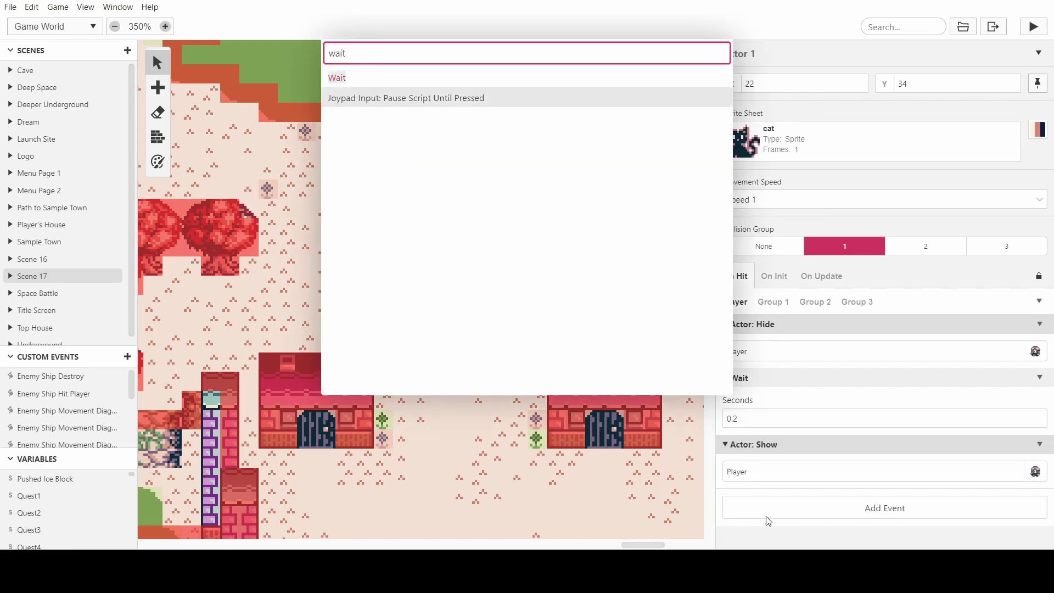
{"action": "key", "text": "Return"}
{"action": "left_click", "coordinate": [756, 493]}
{"action": "key", "text": "BackSpace"}
{"action": "key", "text": "BackSpace"}
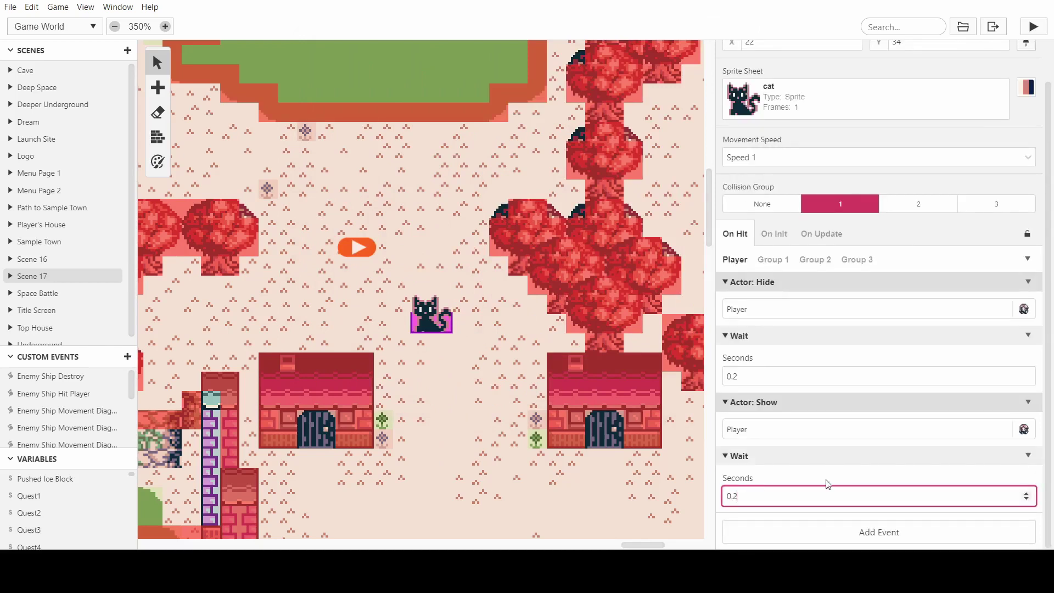
{"action": "scroll", "coordinate": [937, 328], "scroll_direction": "up", "scroll_amount": 2}
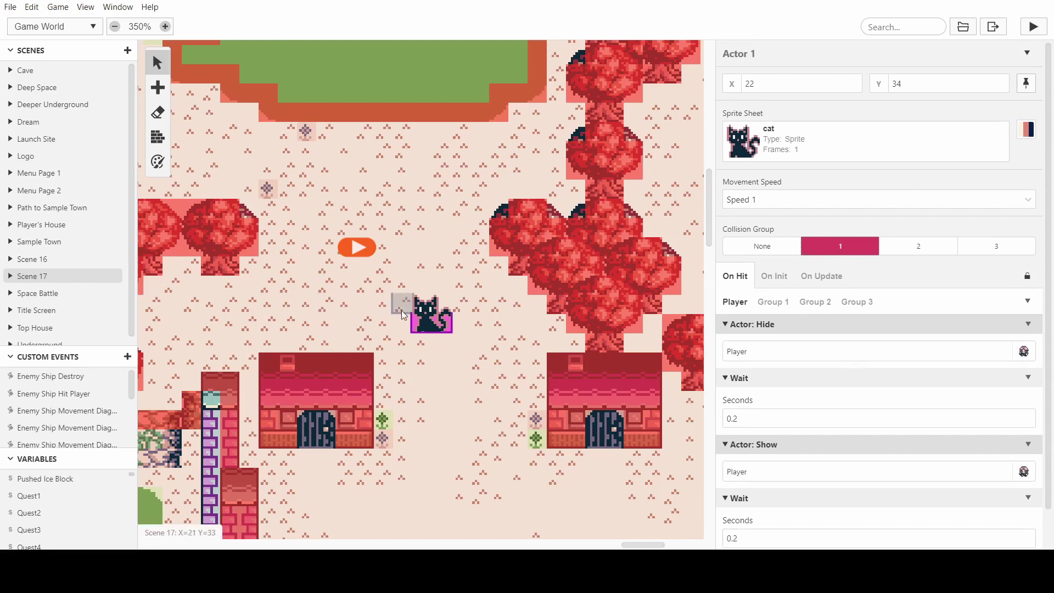
Place five more cat actors around Scene 17, then start a playtest
{"action": "key", "text": "a"}
{"action": "left_click", "coordinate": [477, 151]}
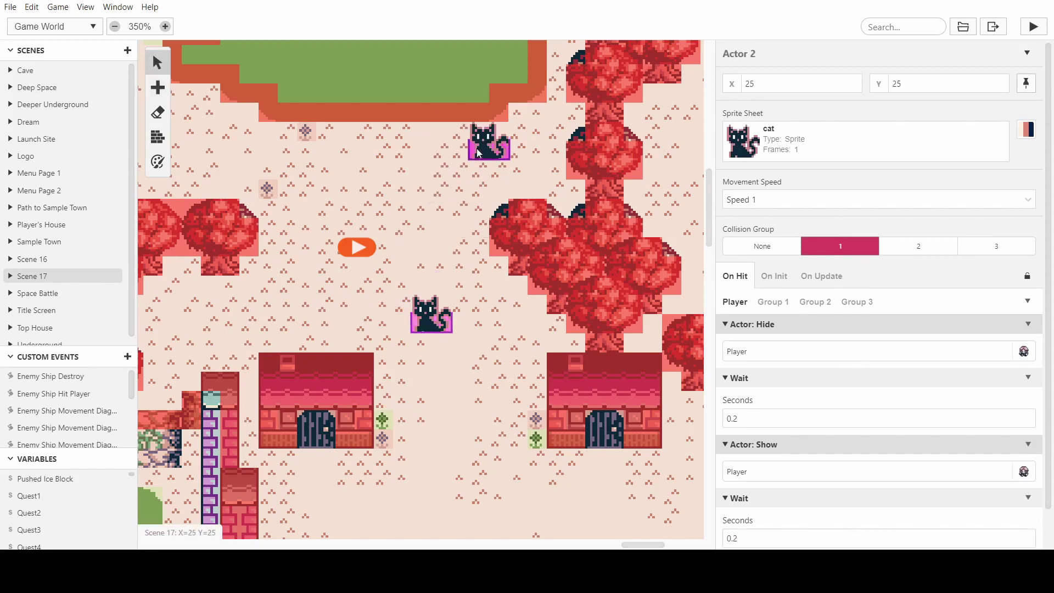
{"action": "key", "text": "a"}
{"action": "left_click", "coordinate": [287, 156]}
{"action": "left_click", "coordinate": [287, 308]}
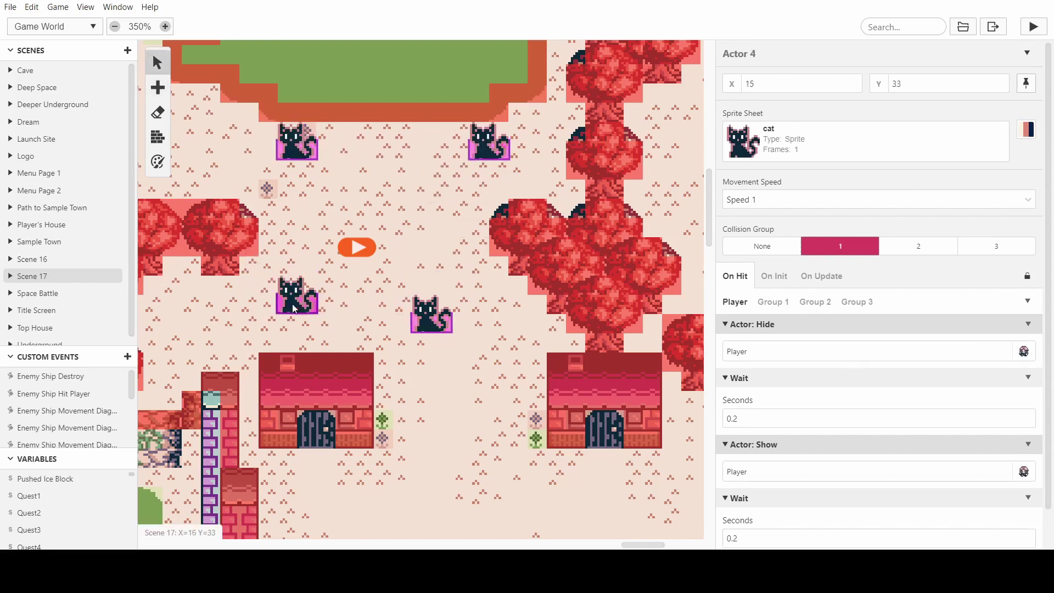
{"action": "left_click_drag", "start_coordinate": [296, 302], "coordinate": [280, 322]}
{"action": "key", "text": "a"}
{"action": "left_click", "coordinate": [506, 447]}
{"action": "key", "text": "a"}
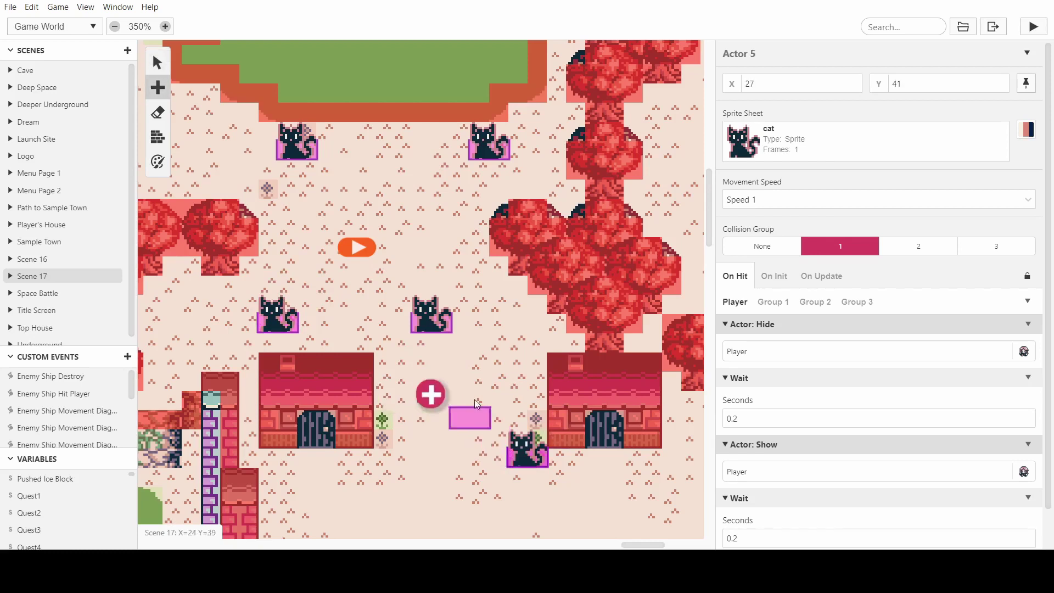
{"action": "left_click", "coordinate": [483, 370]}
{"action": "left_click", "coordinate": [1038, 26]}
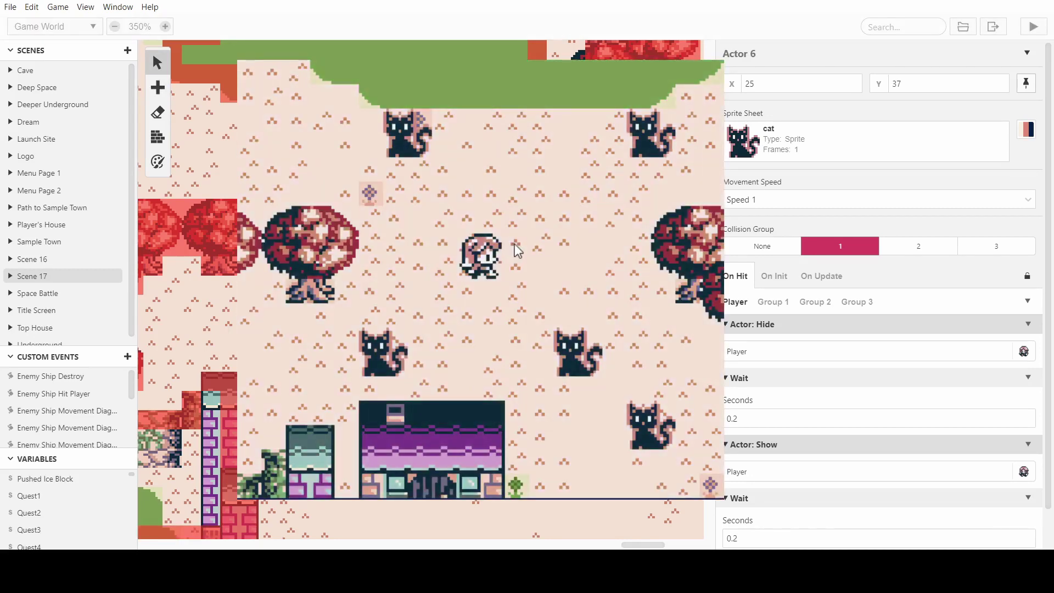
Walk the player around Scene 17 and into cats to check that the player flashes
{"action": "key", "text": "Up"}
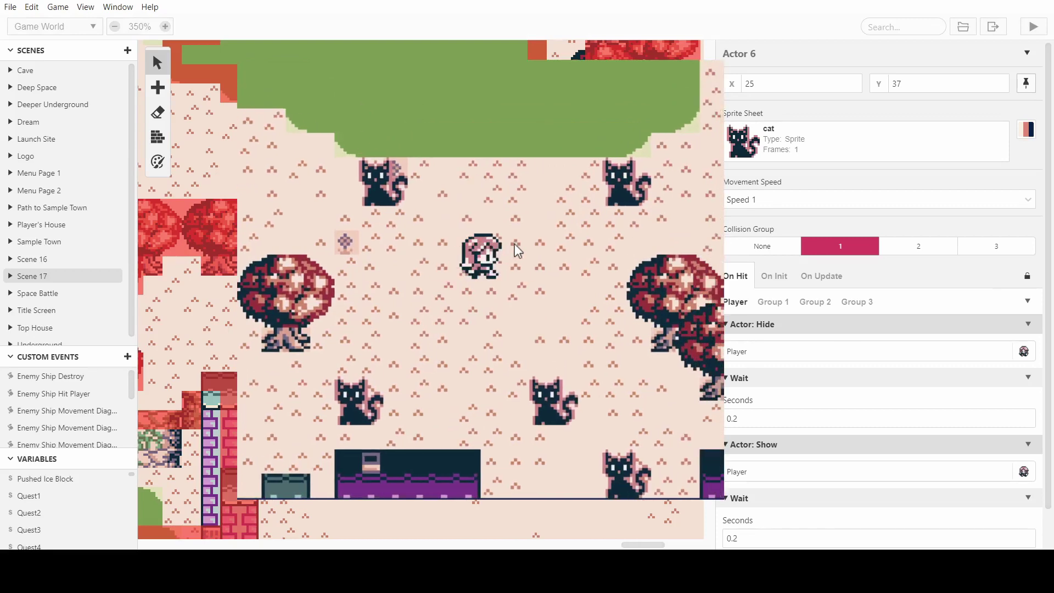
{"action": "key", "text": "Down"}
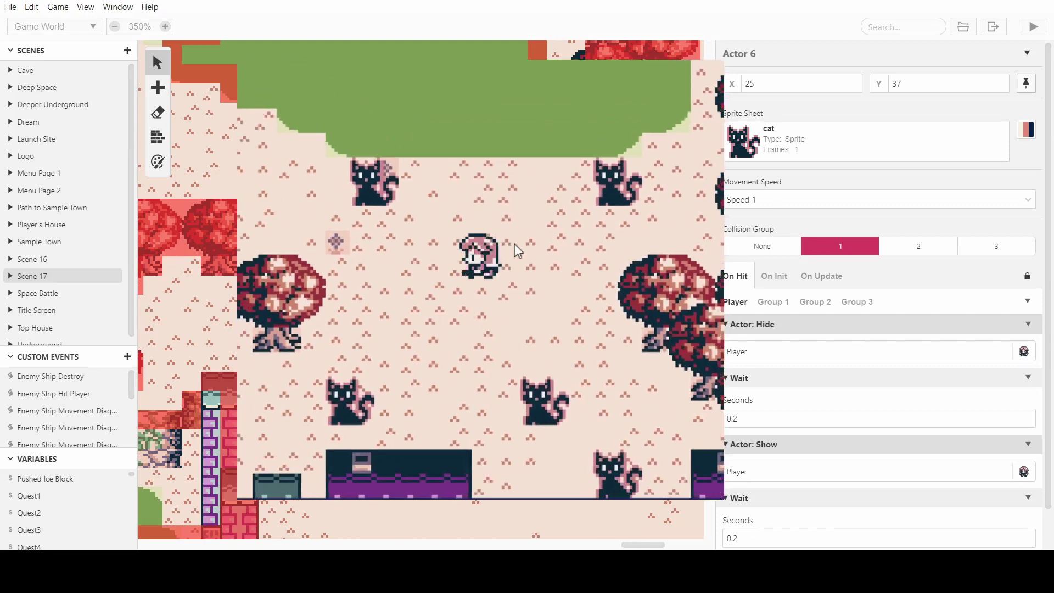
{"action": "key", "text": "Left"}
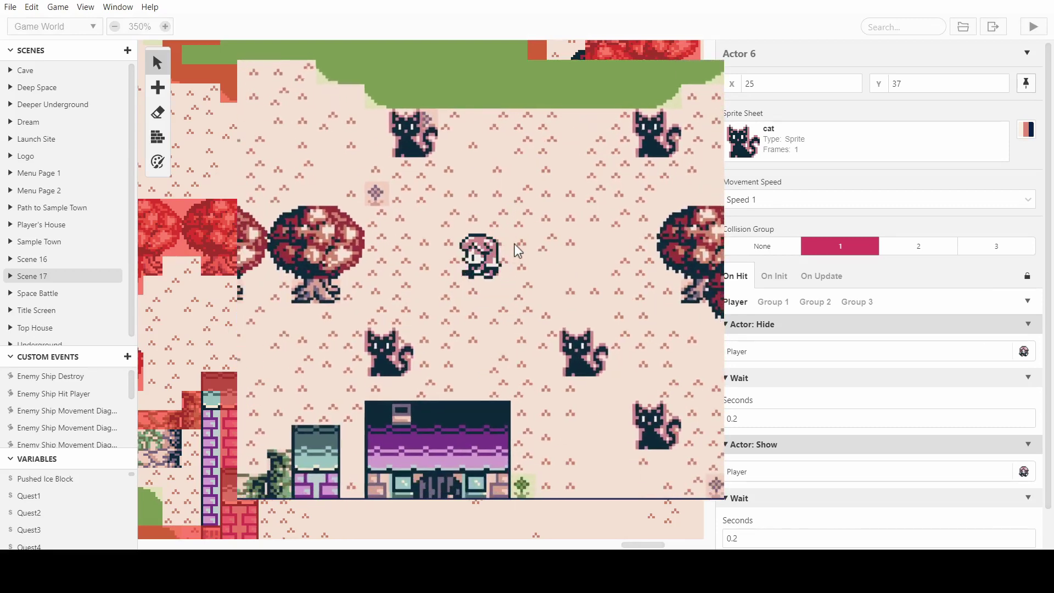
{"action": "key", "text": "Right"}
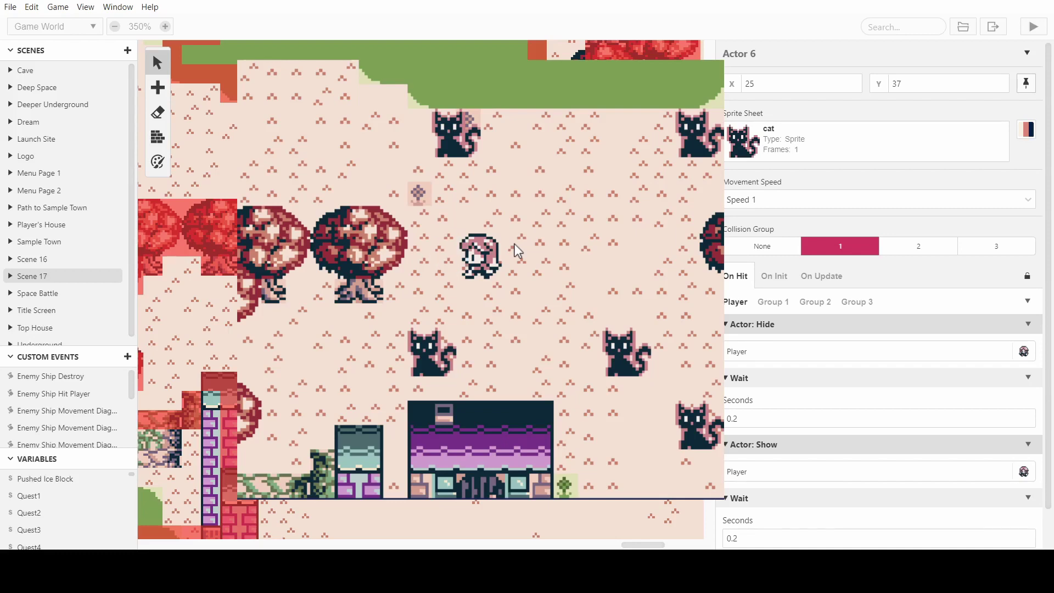
{"action": "key", "text": "Right"}
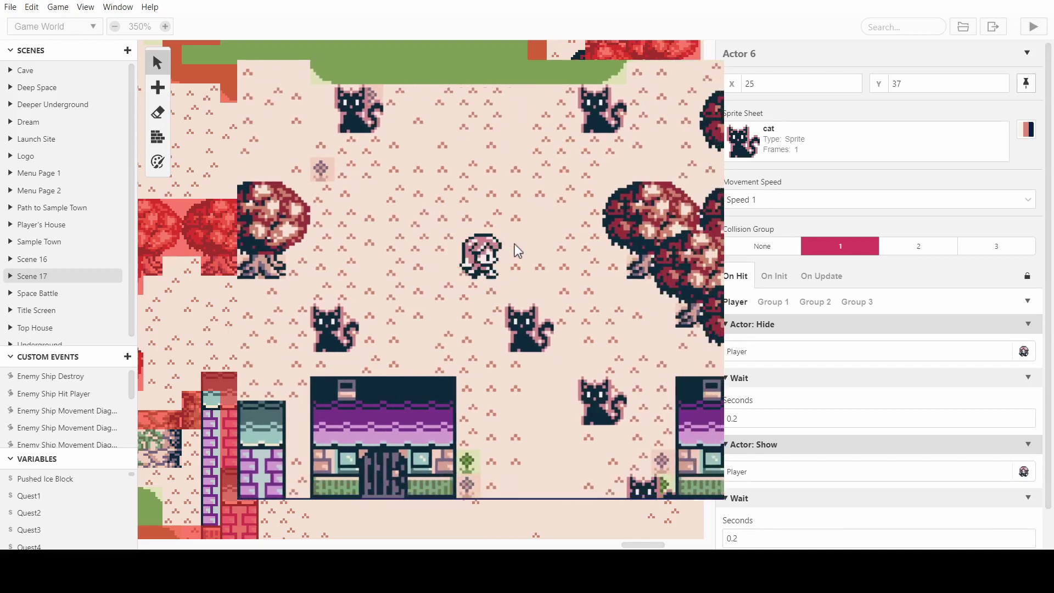
{"action": "key", "text": "Up"}
{"action": "key", "text": "Down"}
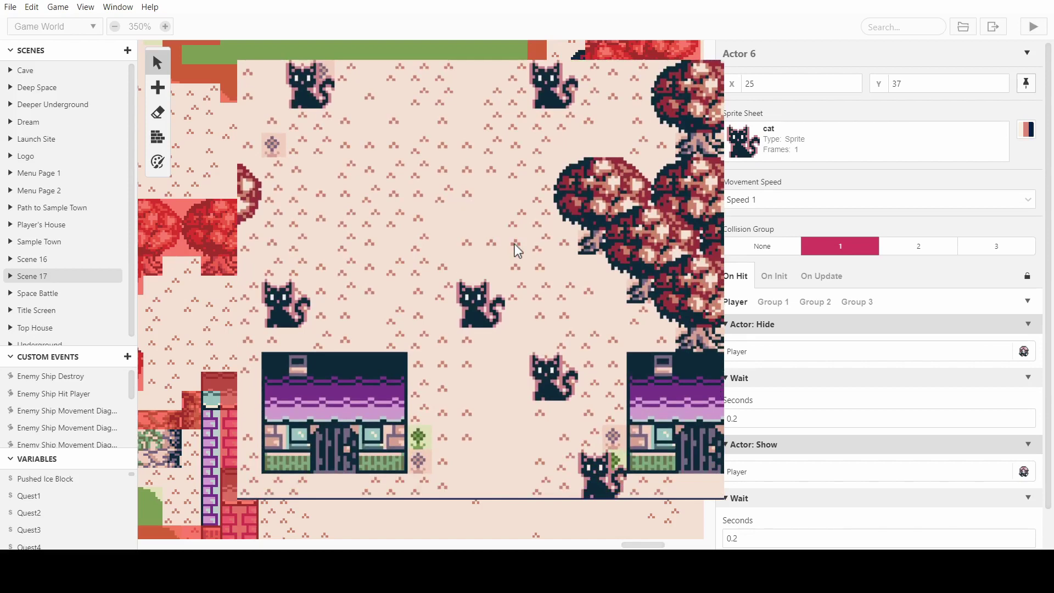
{"action": "key", "text": "Up"}
{"action": "key", "text": "Down"}
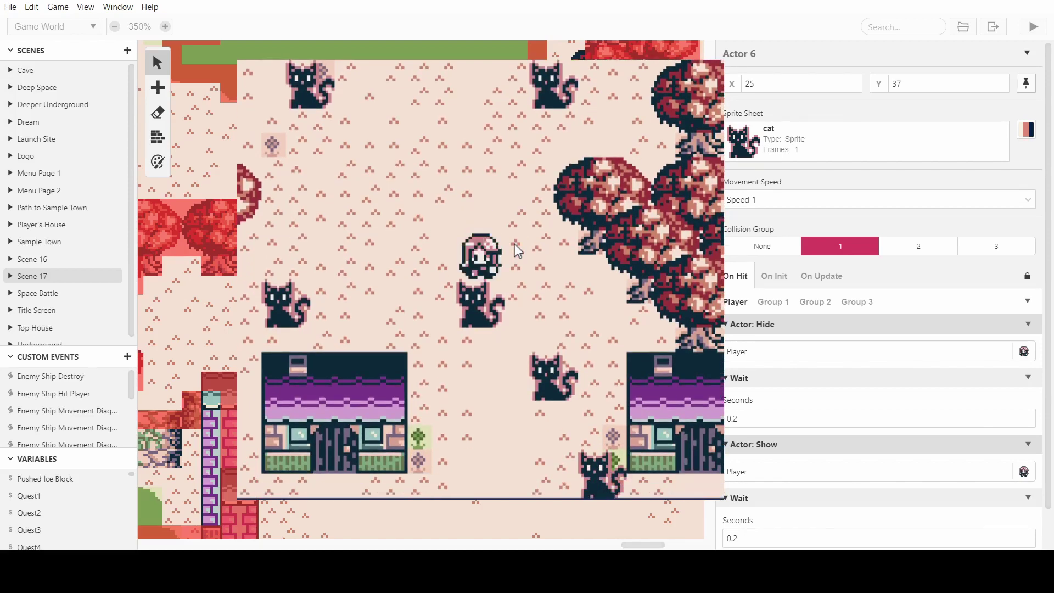
{"action": "key", "text": "Left"}
{"action": "key", "text": "Down"}
{"action": "key", "text": "Left"}
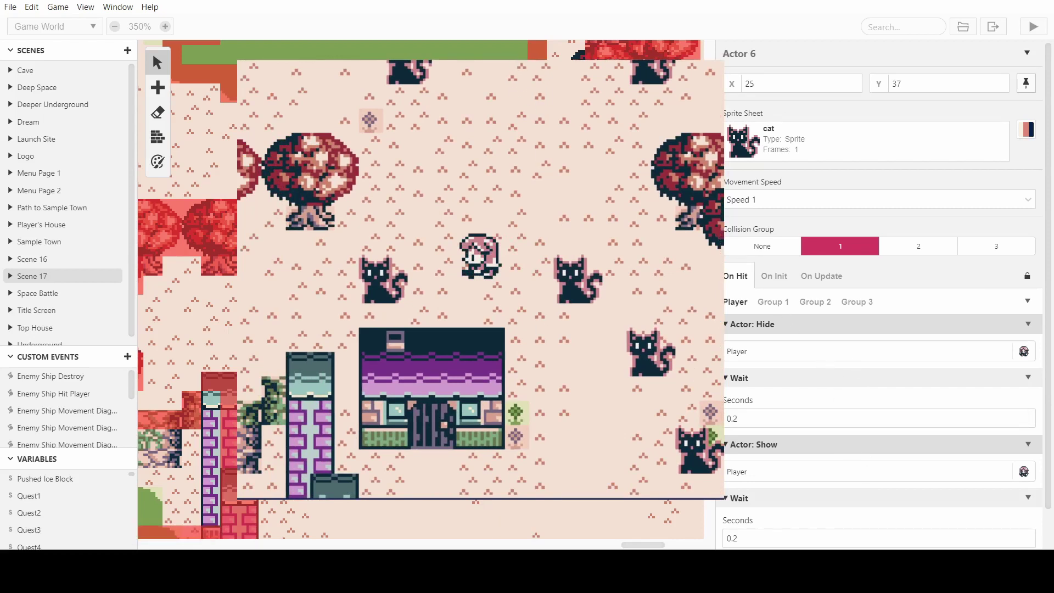
{"action": "scroll", "coordinate": [606, 304], "scroll_direction": "right", "scroll_amount": 3}
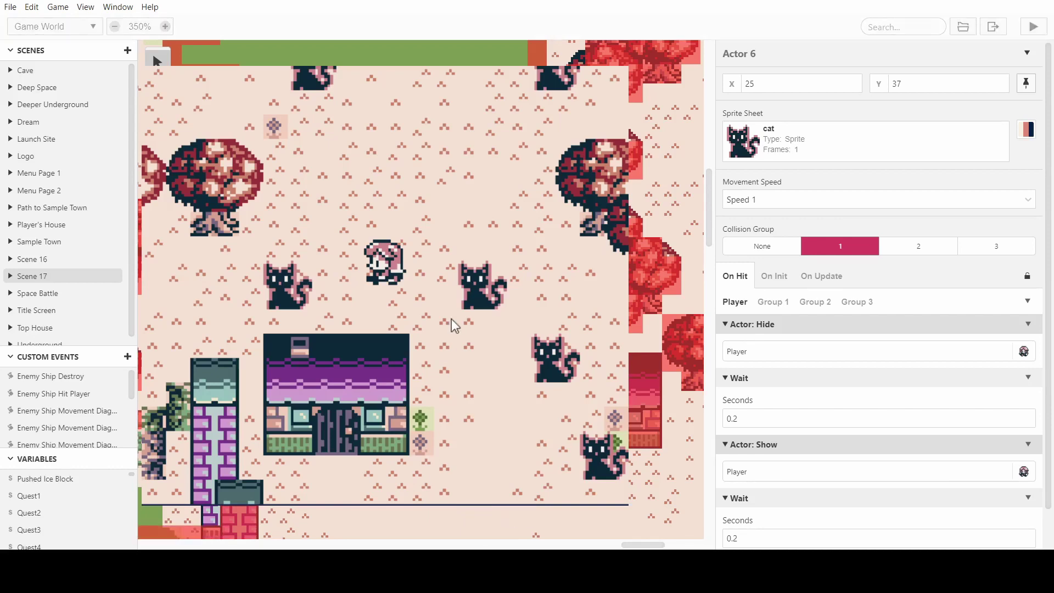
{"action": "scroll", "coordinate": [452, 319], "scroll_direction": "down", "scroll_amount": 1}
{"action": "scroll", "coordinate": [452, 319], "scroll_direction": "left", "scroll_amount": 1}
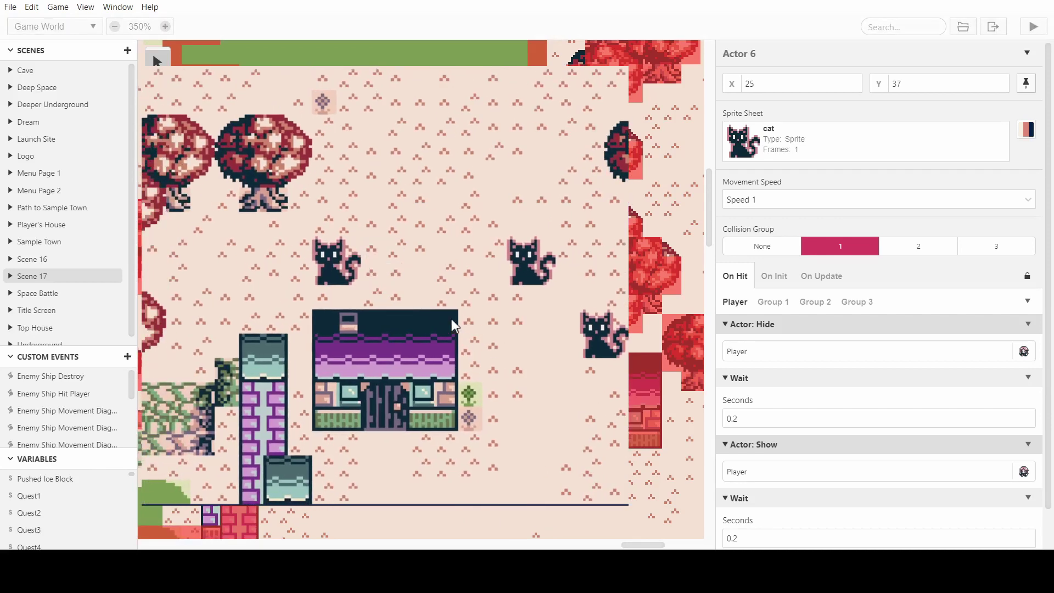